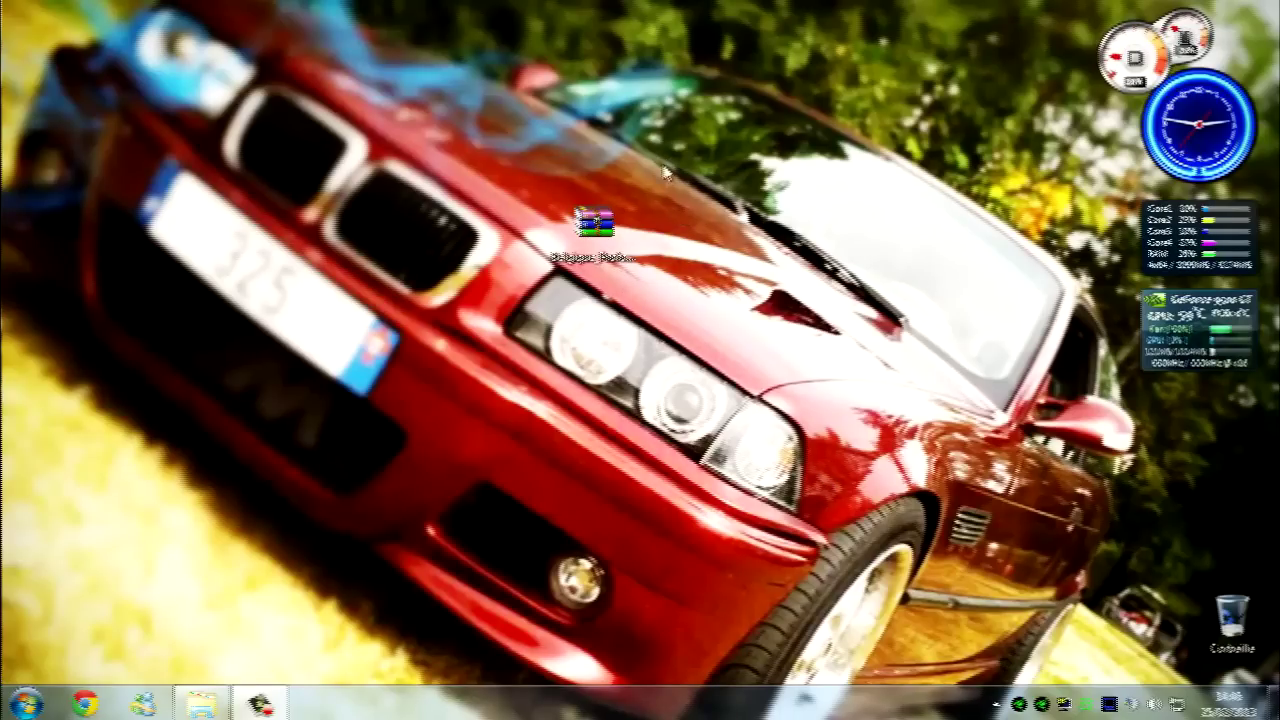
Step: Extract the map archive into its own Belgique_Profonde_2013_Luxfarm_ls folder and rearrange the folder and archive on the desktop
{"action": "right_click", "coordinate": [593, 238]}
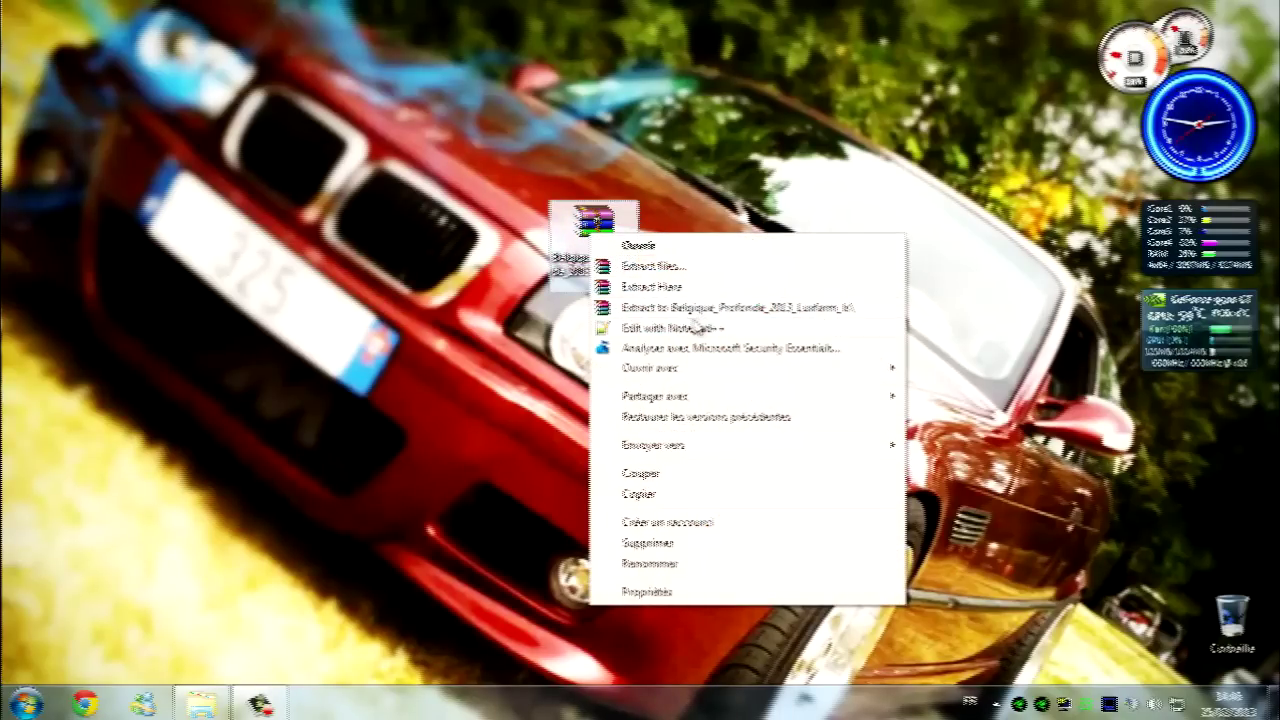
{"action": "left_click", "coordinate": [708, 309]}
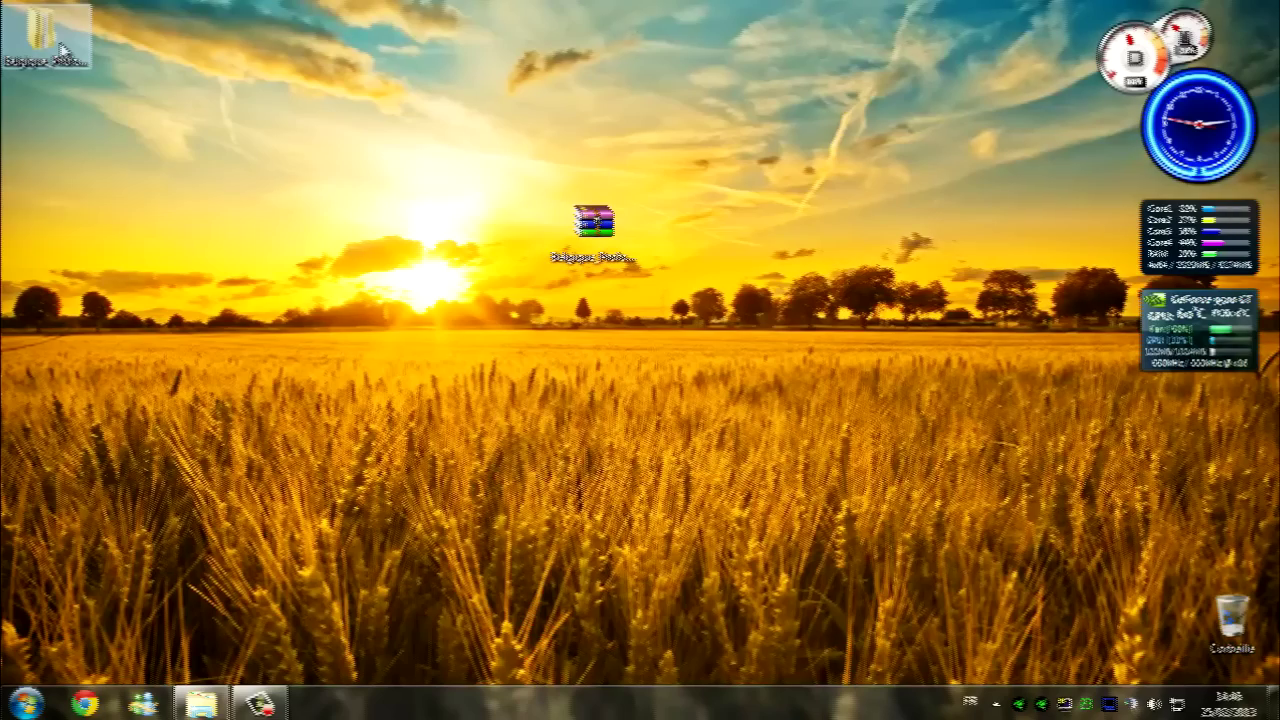
{"action": "left_click_drag", "start_coordinate": [62, 50], "coordinate": [605, 335]}
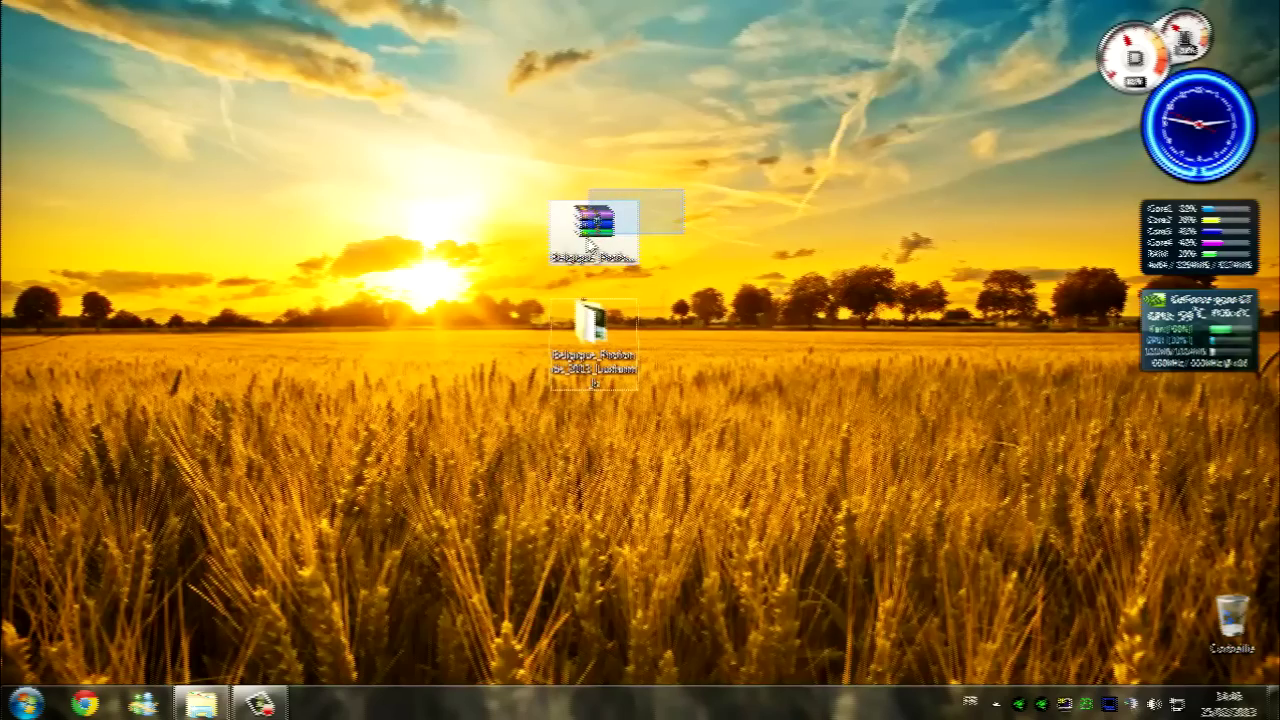
{"action": "left_click_drag", "start_coordinate": [593, 222], "coordinate": [50, 40]}
Step: Open the extracted Belgique_Profonde_2013_Luxfarm_ls folder and go into its map\map01 subfolder
{"action": "double_click", "coordinate": [590, 320]}
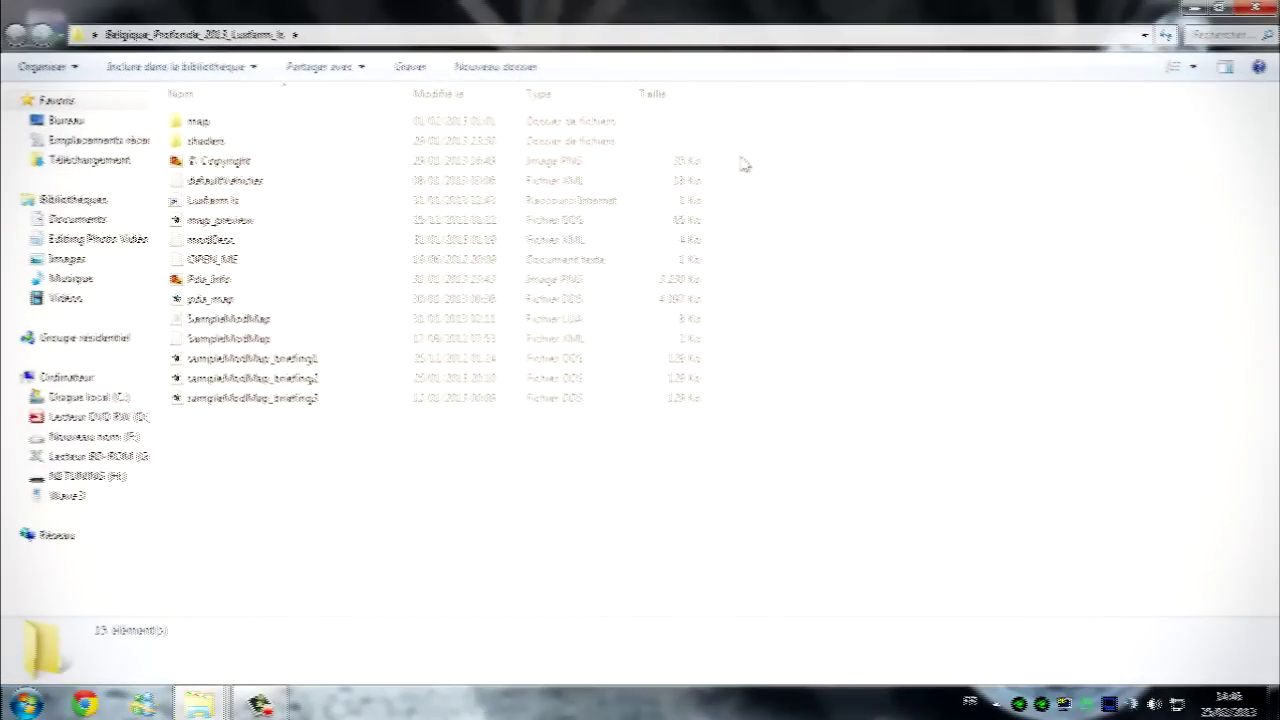
{"action": "left_click_drag", "start_coordinate": [786, 129], "coordinate": [536, 428]}
{"action": "left_click", "coordinate": [391, 134]}
{"action": "left_click", "coordinate": [391, 126]}
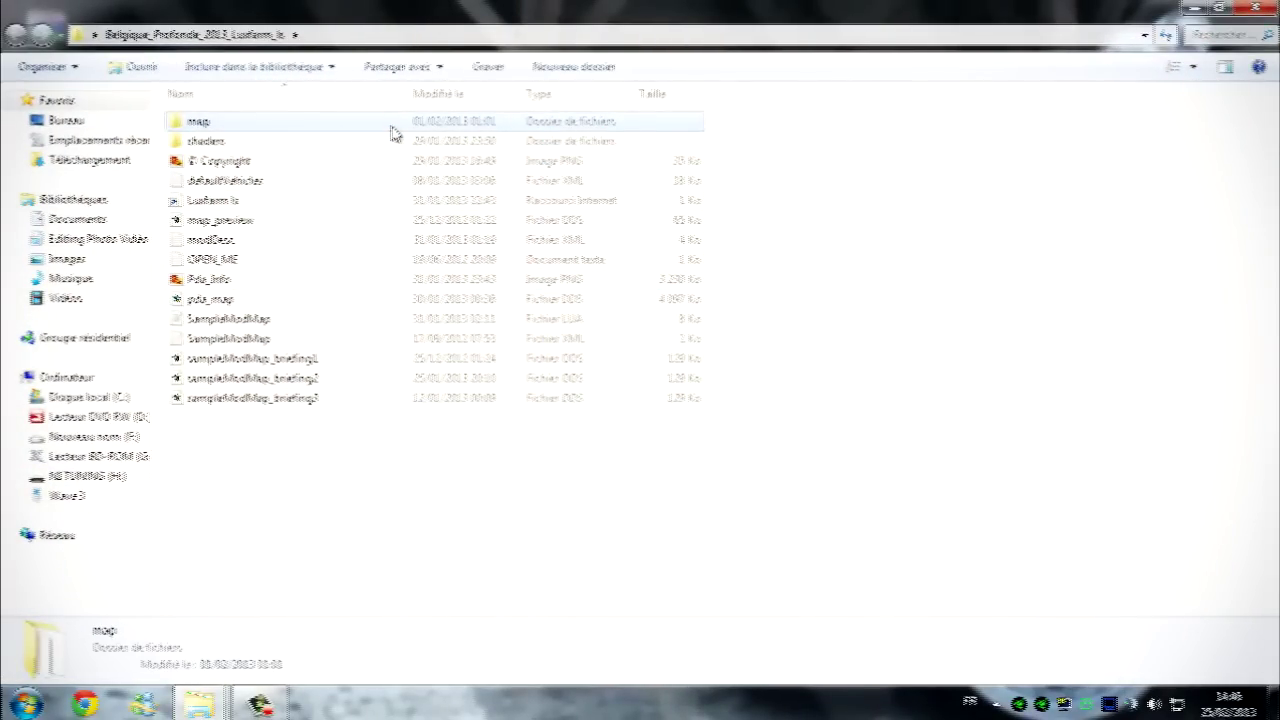
{"action": "double_click", "coordinate": [401, 126]}
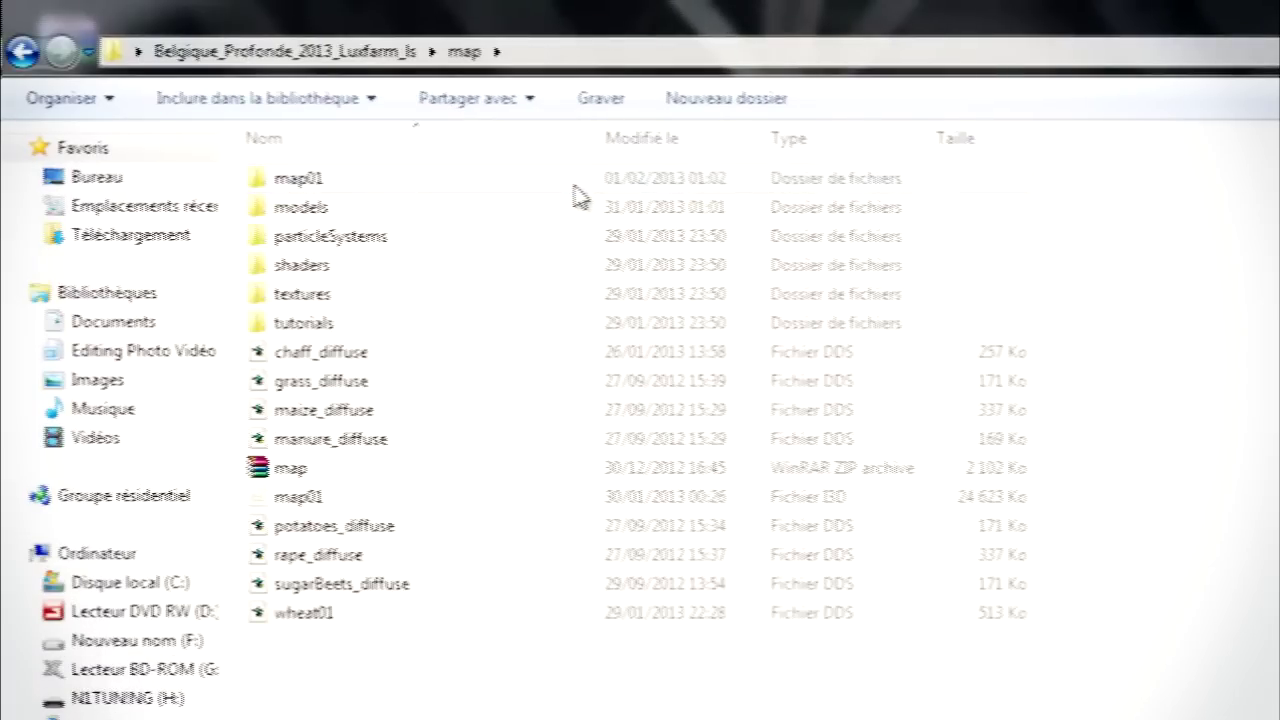
{"action": "double_click", "coordinate": [575, 186]}
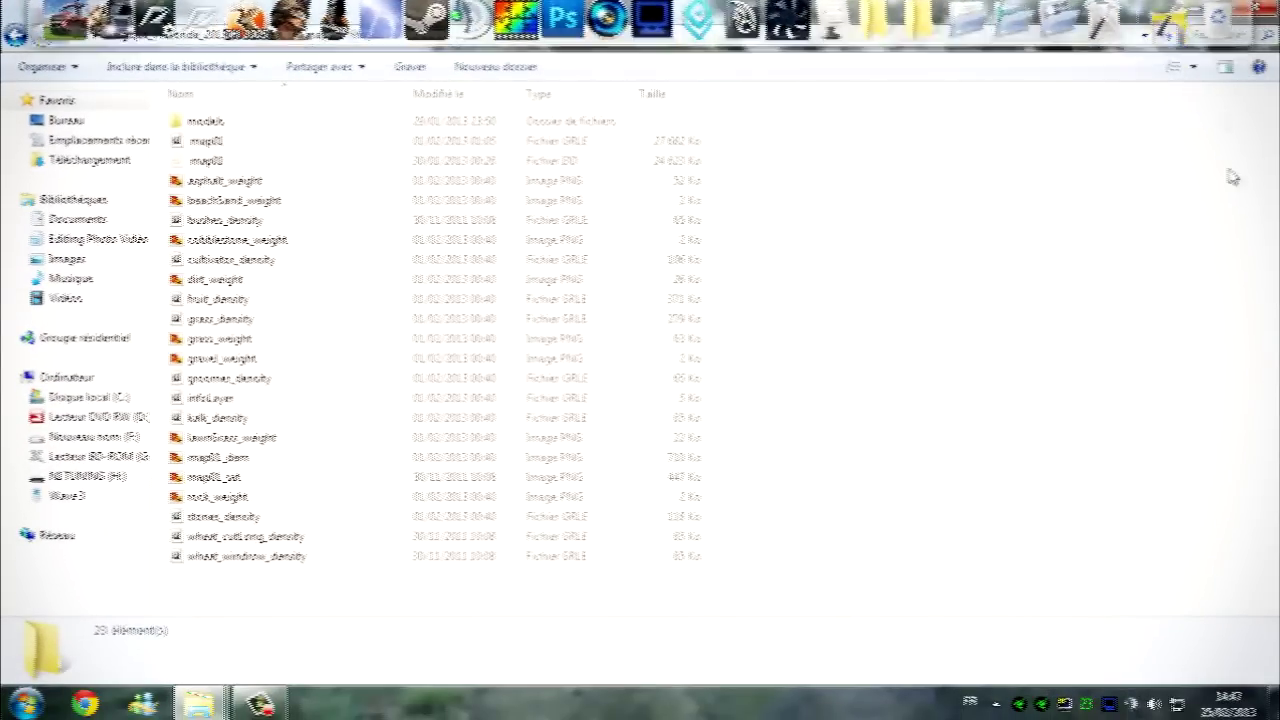
Step: Minimize the map01 window and open the advanced view settings of the Control Panel's folder options
{"action": "left_click", "coordinate": [1195, 8]}
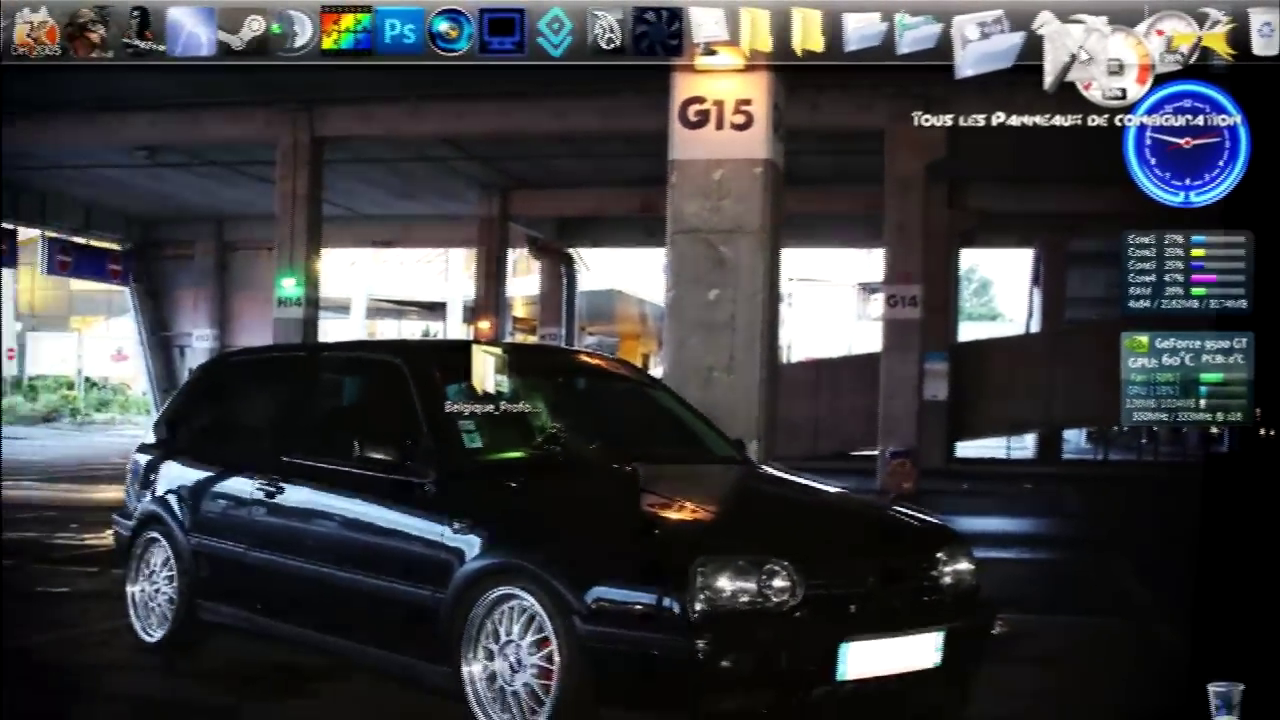
{"action": "left_click", "coordinate": [1082, 54]}
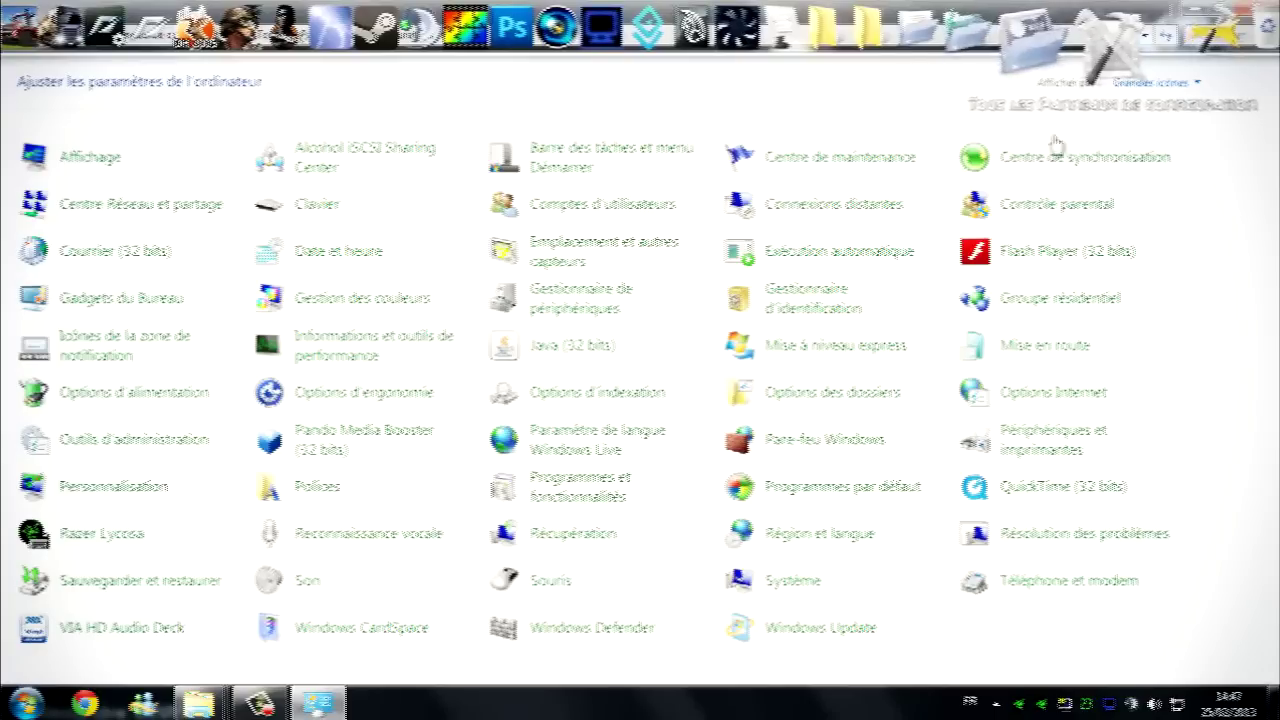
{"action": "left_click", "coordinate": [848, 396]}
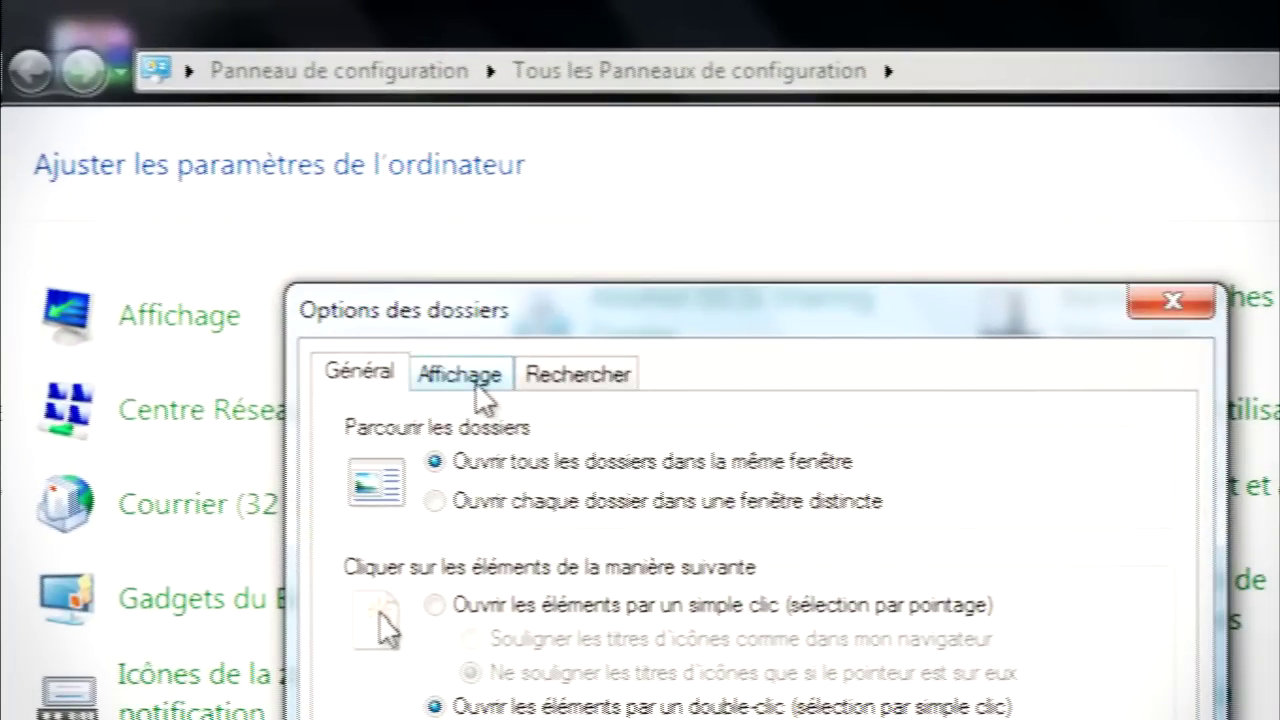
{"action": "left_click", "coordinate": [476, 388]}
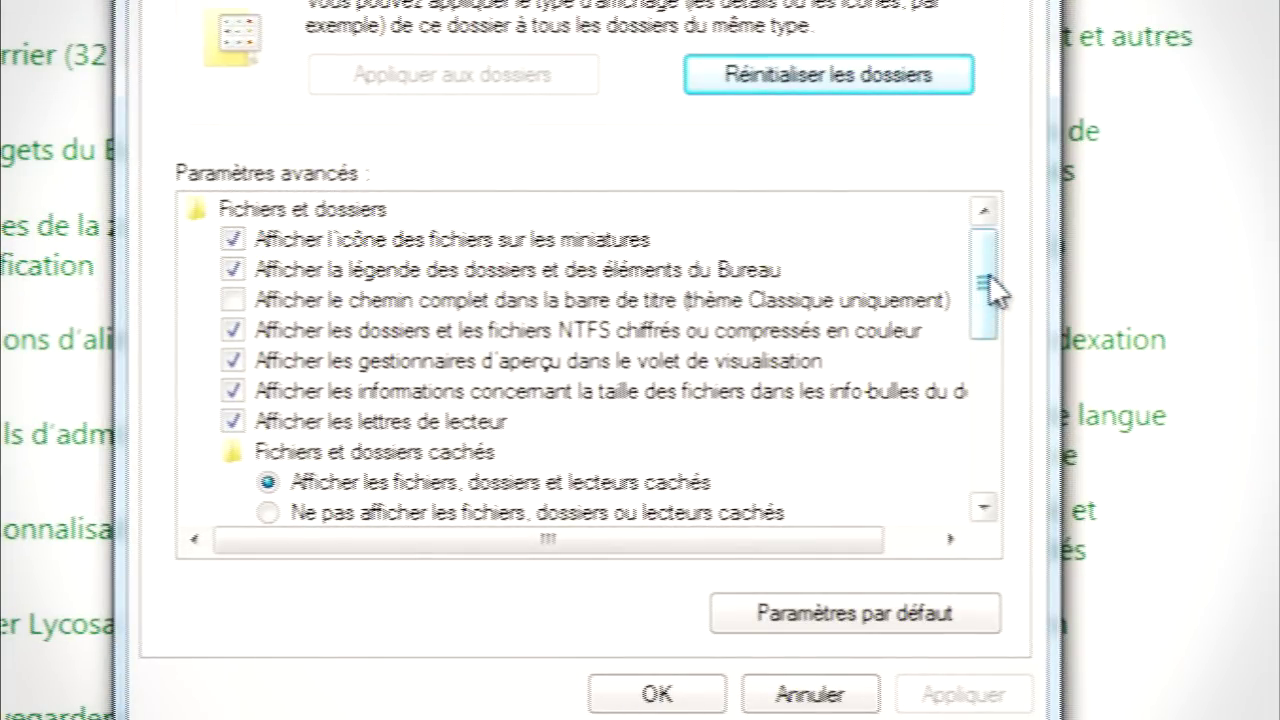
{"action": "left_click_drag", "start_coordinate": [988, 288], "coordinate": [1001, 384]}
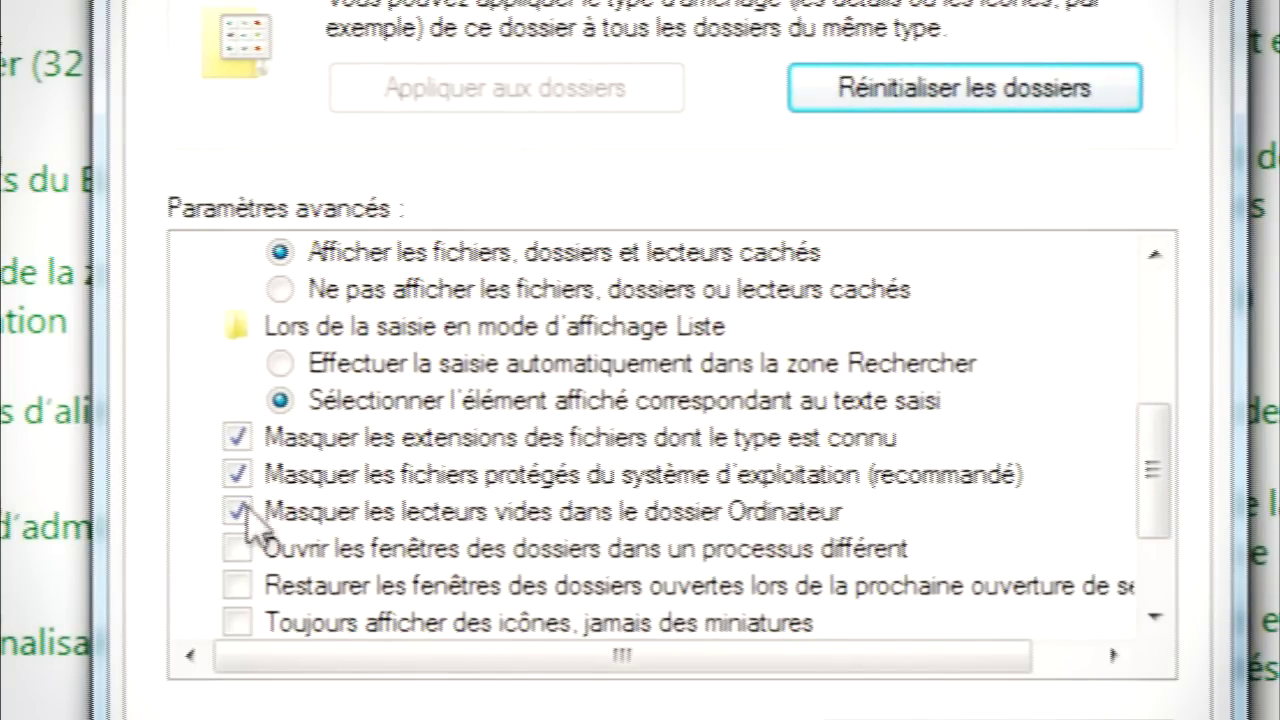
Step: Turn off hiding of known file extensions and of protected operating system files, then apply the folder options
{"action": "left_click", "coordinate": [237, 438]}
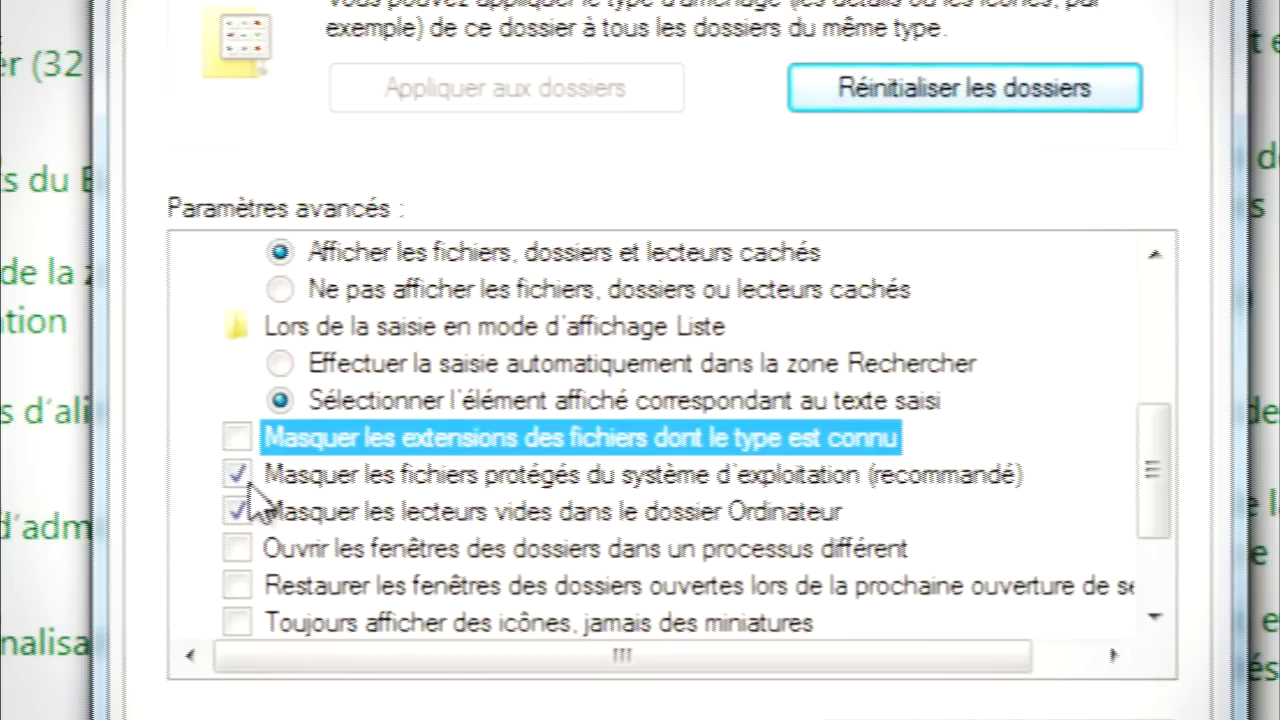
{"action": "left_click", "coordinate": [237, 475]}
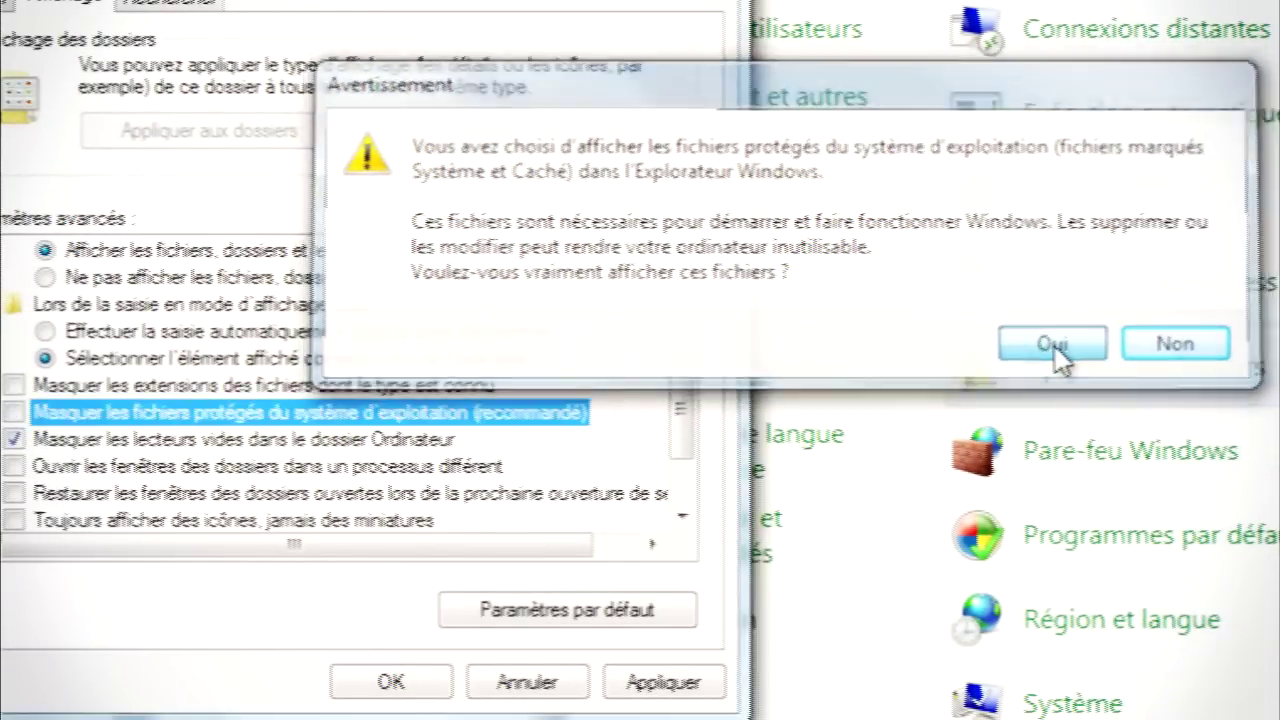
{"action": "left_click", "coordinate": [1056, 345]}
{"action": "left_click", "coordinate": [667, 684]}
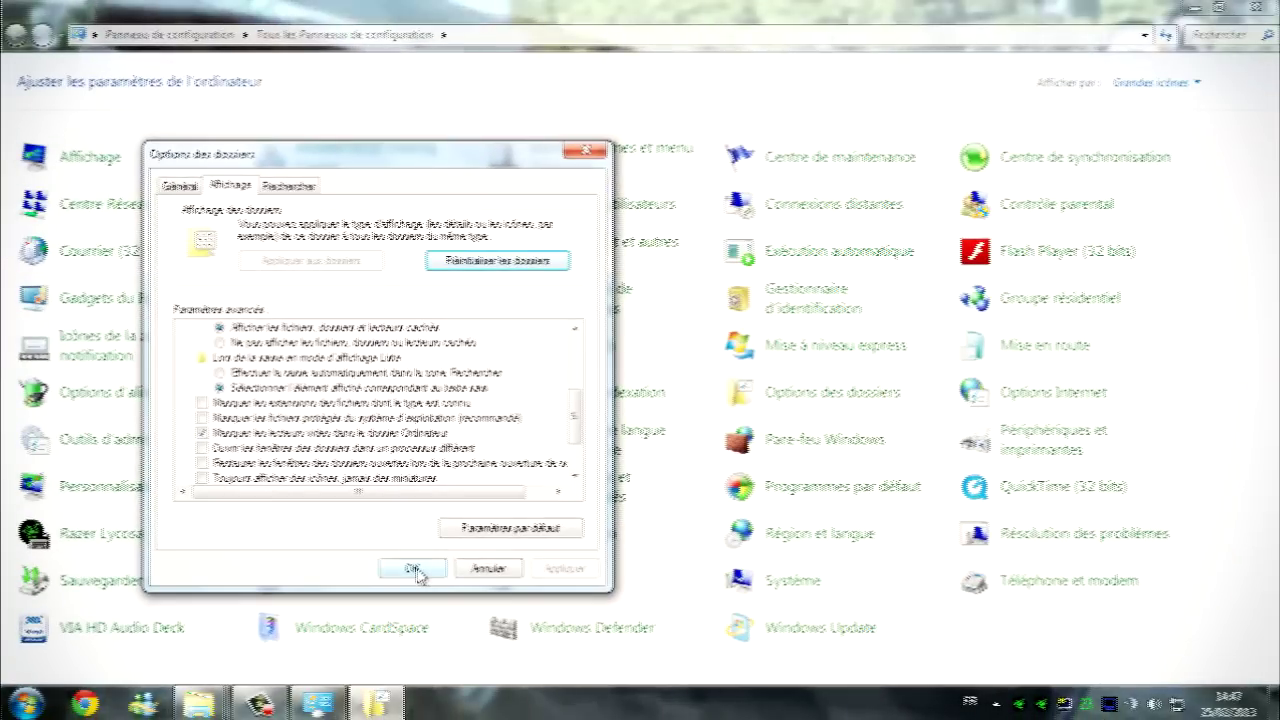
{"action": "left_click", "coordinate": [413, 569]}
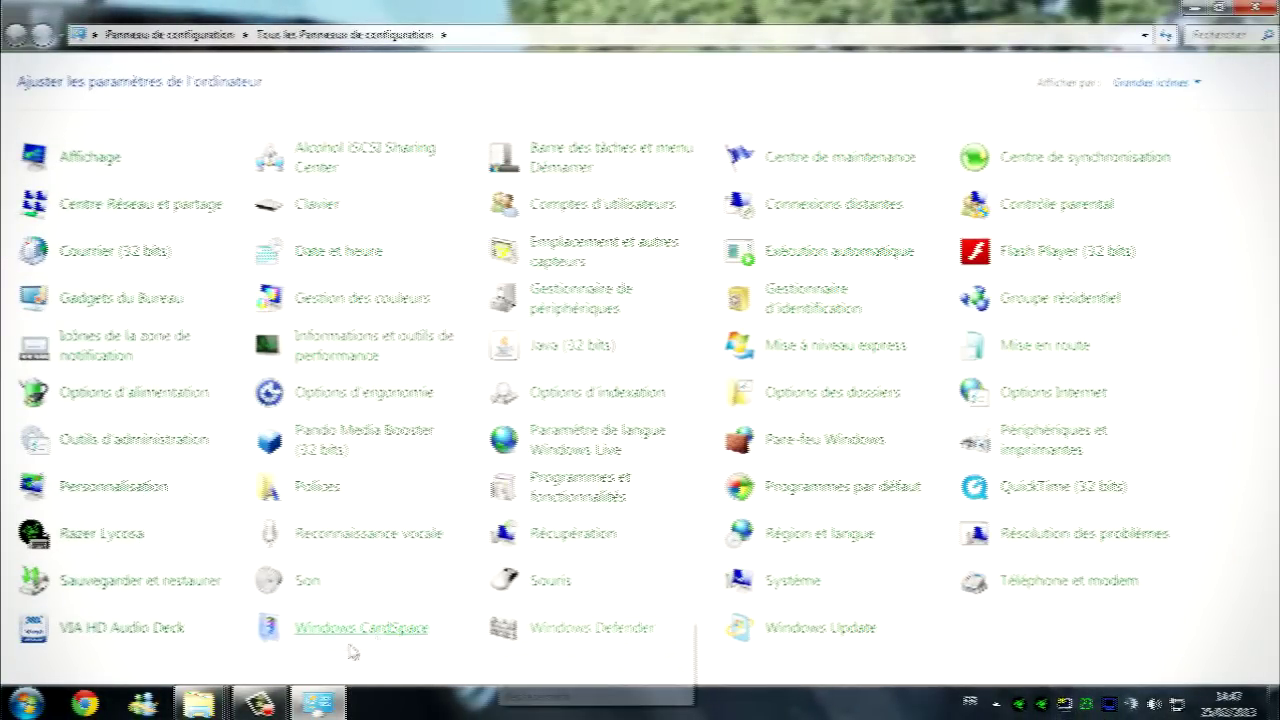
Step: Return to the map01 folder and open the revealed protected system file with GIANTS Editor
{"action": "mouse_move", "coordinate": [200, 703]}
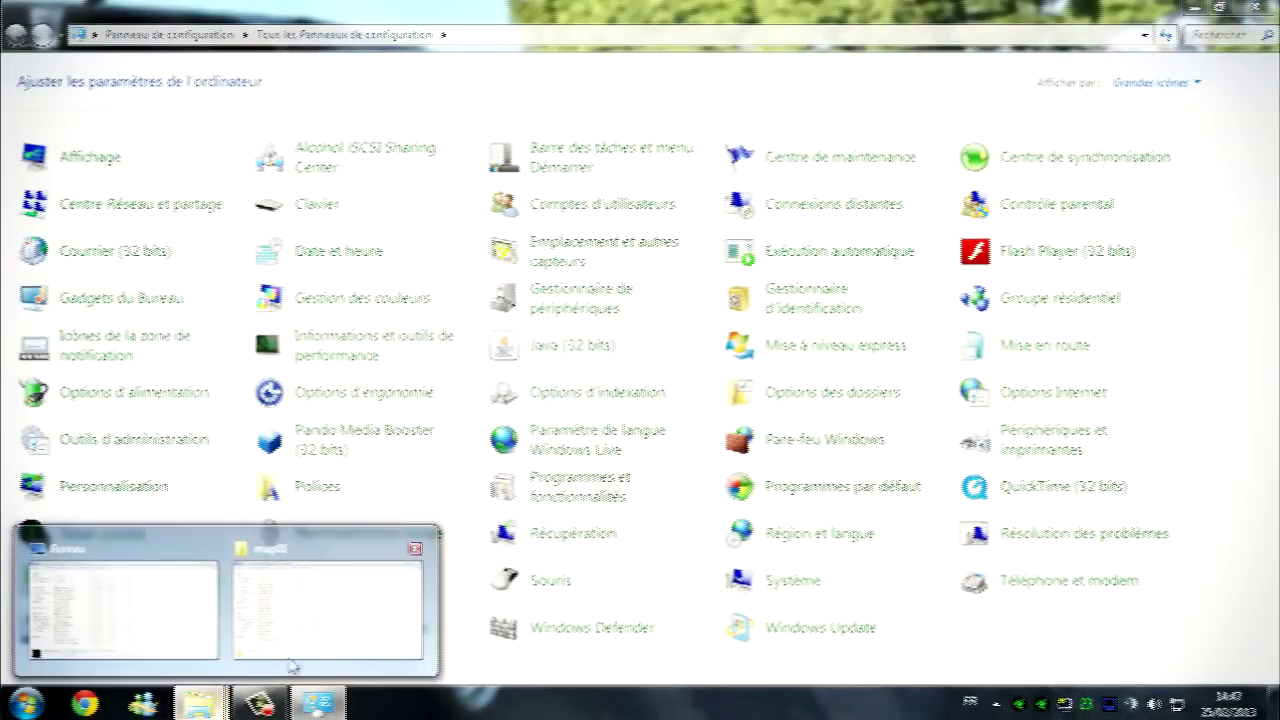
{"action": "left_click", "coordinate": [326, 612]}
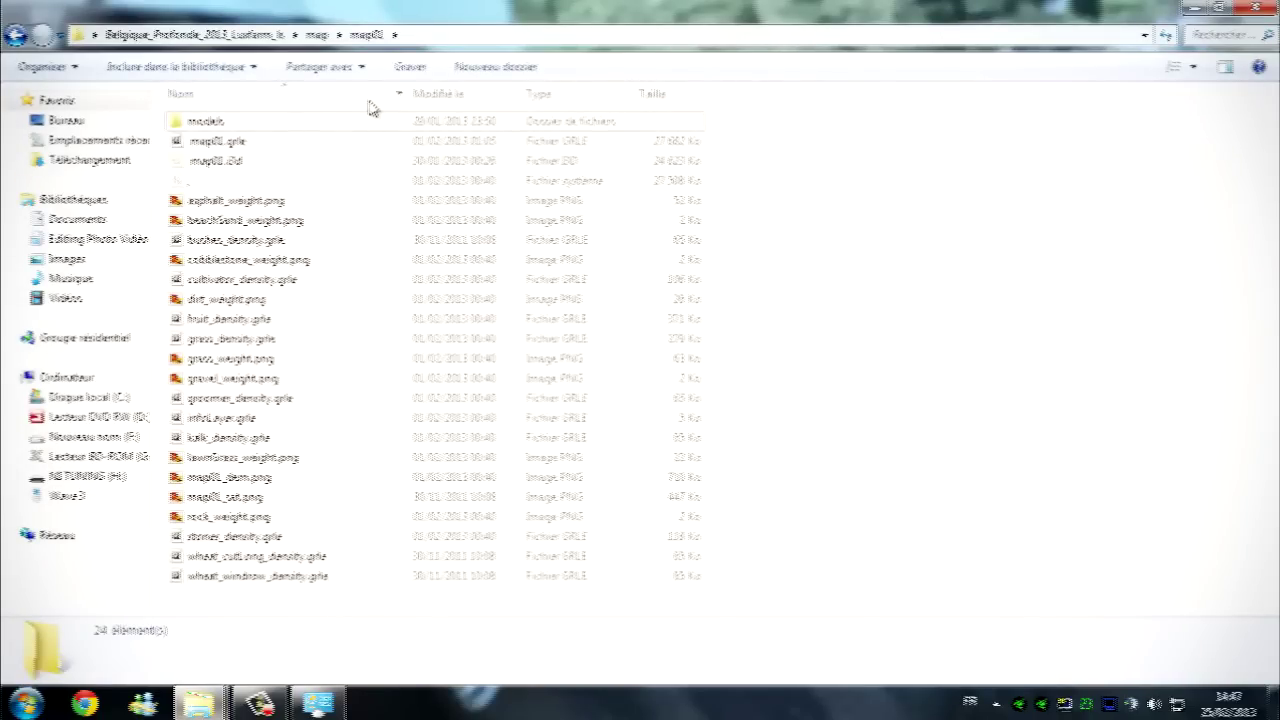
{"action": "left_click", "coordinate": [342, 181]}
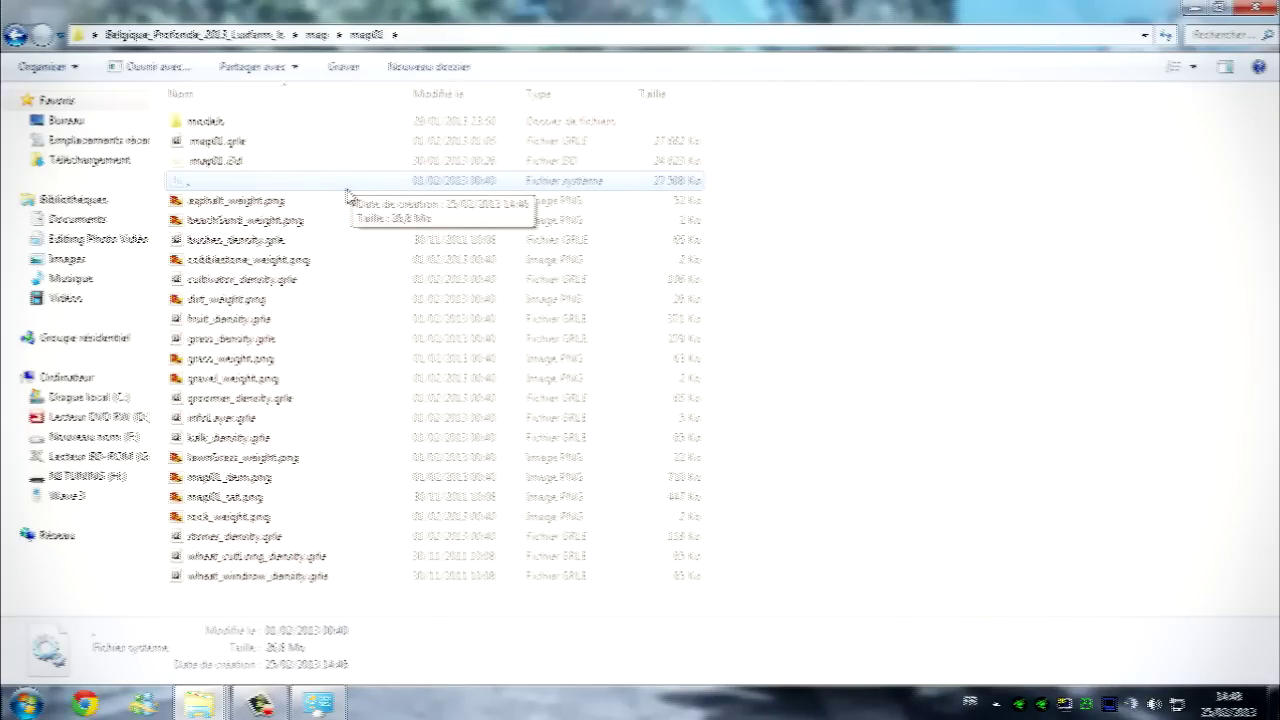
{"action": "right_click", "coordinate": [340, 706]}
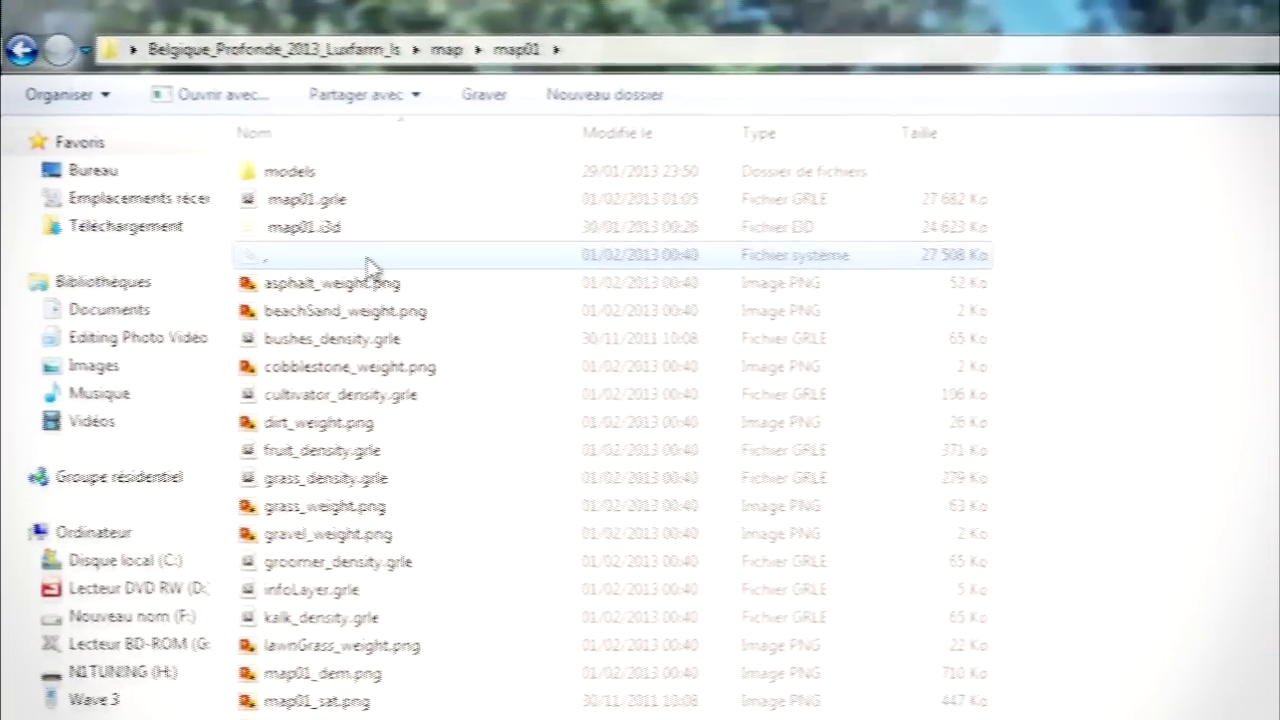
{"action": "right_click", "coordinate": [368, 268]}
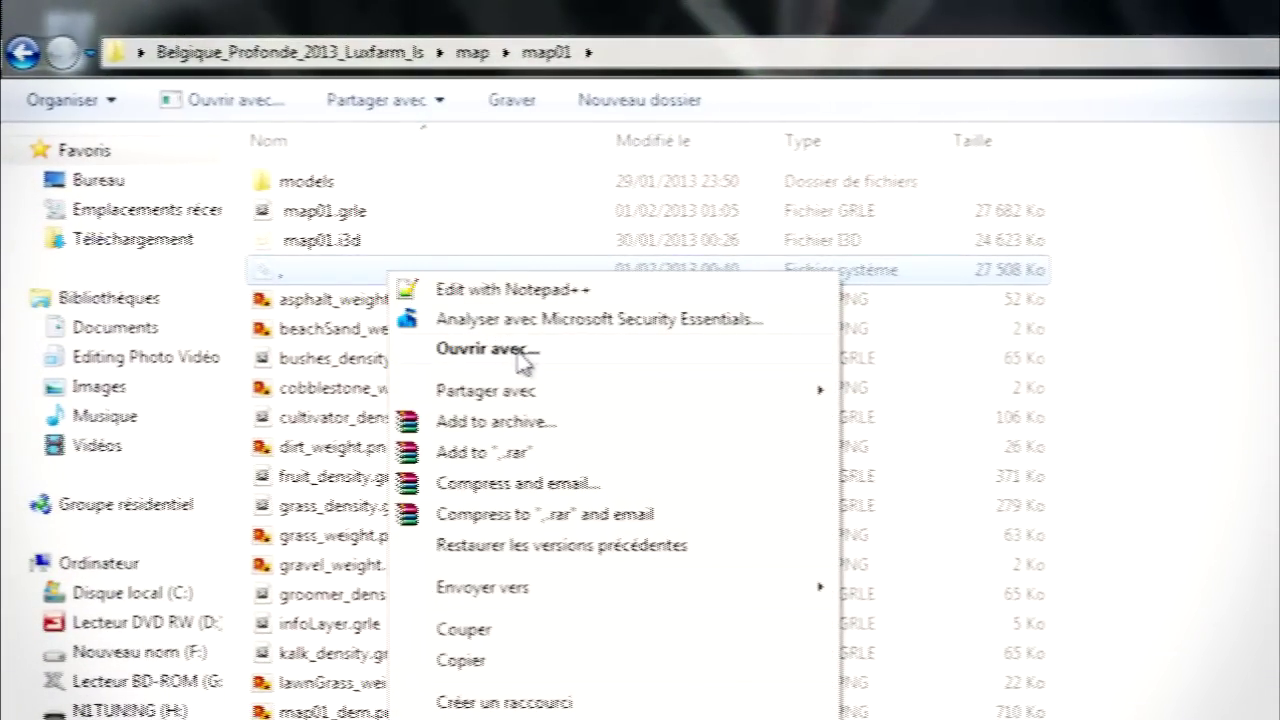
{"action": "left_click", "coordinate": [517, 352]}
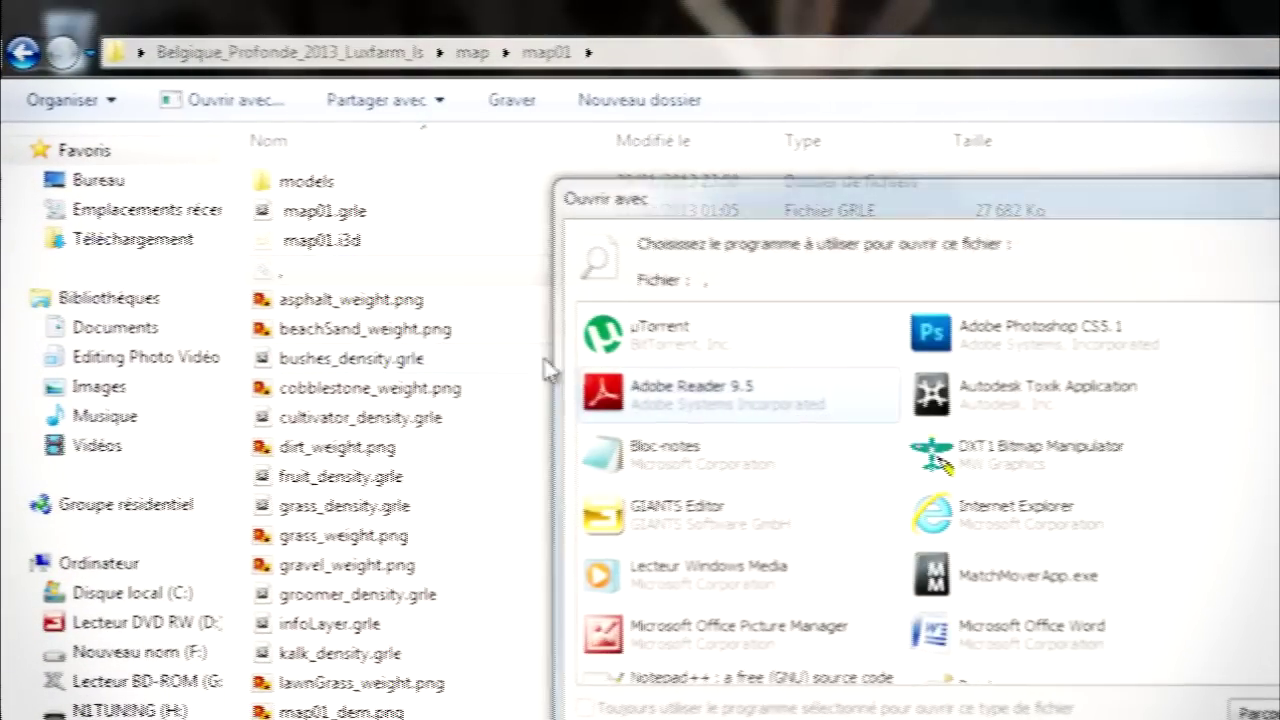
{"action": "scroll", "coordinate": [940, 460], "scroll_direction": "down", "scroll_amount": 5}
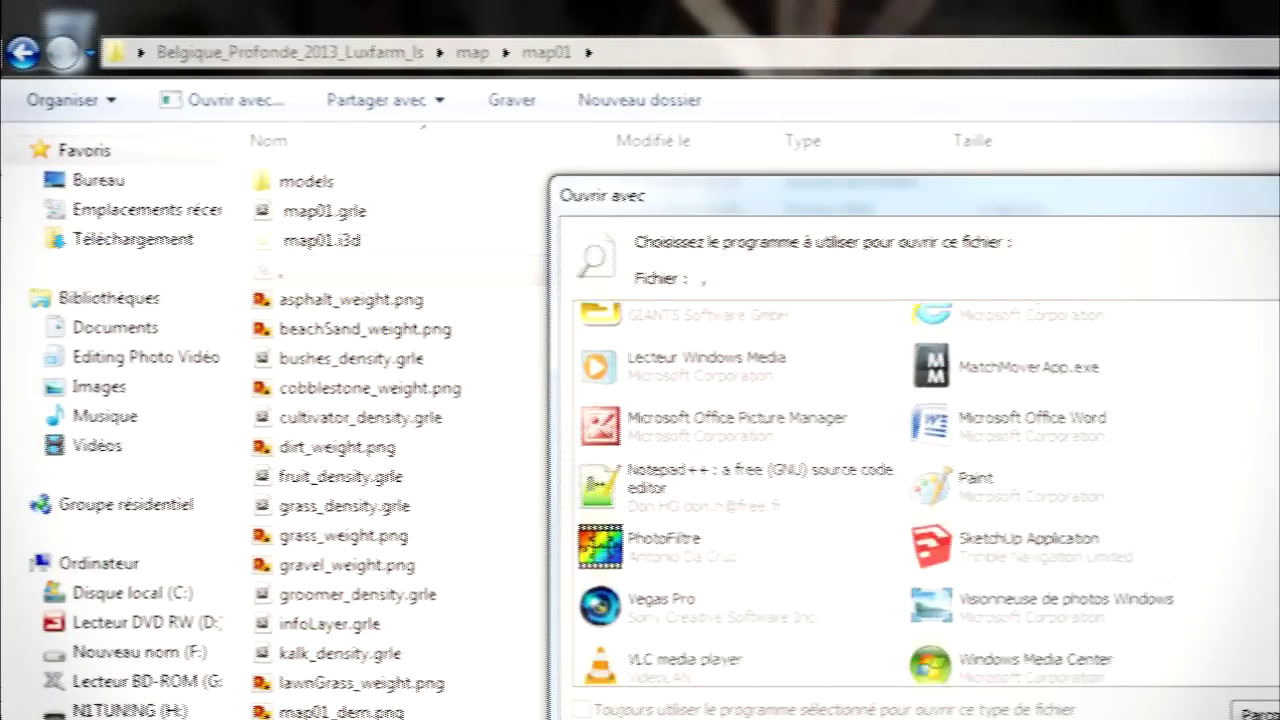
{"action": "scroll", "coordinate": [940, 440], "scroll_direction": "up", "scroll_amount": 4}
{"action": "left_click", "coordinate": [757, 483]}
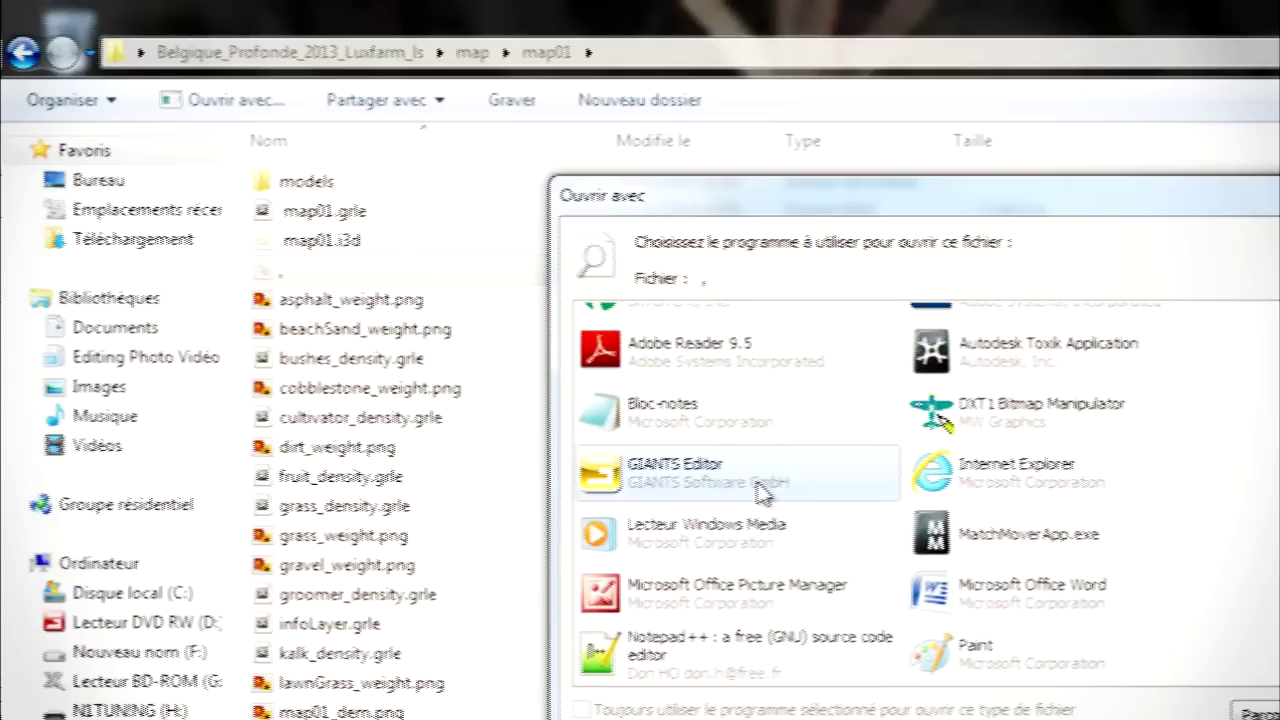
{"action": "key", "text": "Return"}
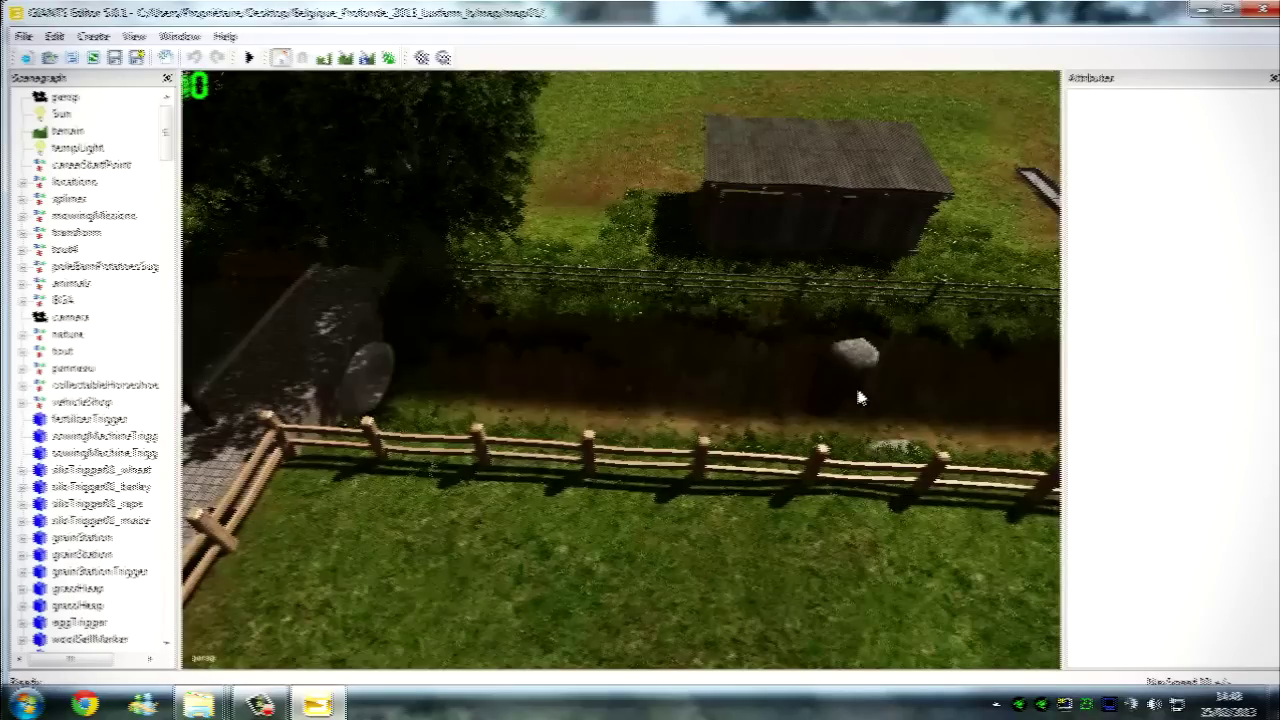
Step: Examine the loaded map around the farm, the white house, the village road and the stone-walled corner
{"action": "left_click_drag", "start_coordinate": [857, 391], "coordinate": [754, 346], "text": "alt"}
{"action": "middle_click_drag", "start_coordinate": [754, 346], "coordinate": [657, 446], "text": "alt"}
{"action": "left_click_drag", "start_coordinate": [657, 446], "coordinate": [848, 429], "text": "alt"}
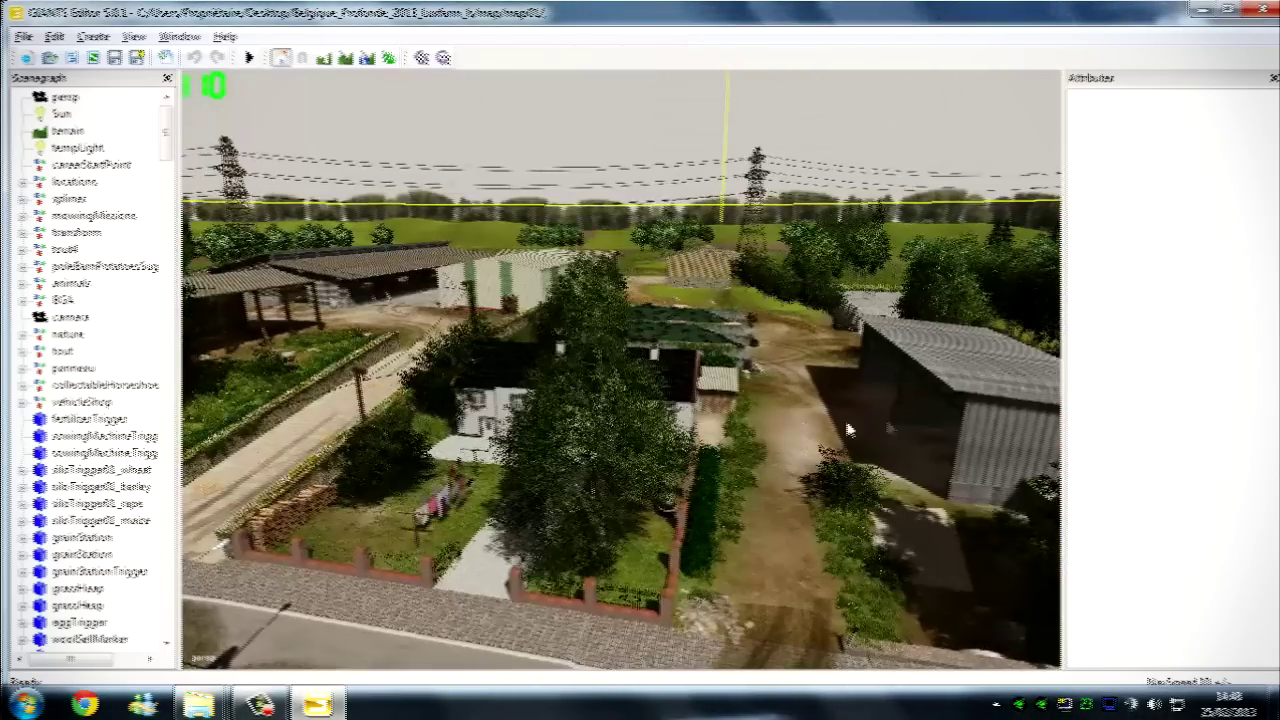
{"action": "middle_click_drag", "start_coordinate": [848, 429], "coordinate": [657, 474], "text": "alt"}
{"action": "scroll", "coordinate": [749, 369], "scroll_direction": "up", "scroll_amount": 2}
{"action": "middle_click_drag", "start_coordinate": [749, 369], "coordinate": [471, 451], "text": "alt"}
{"action": "left_click_drag", "start_coordinate": [471, 451], "coordinate": [552, 487], "text": "alt"}
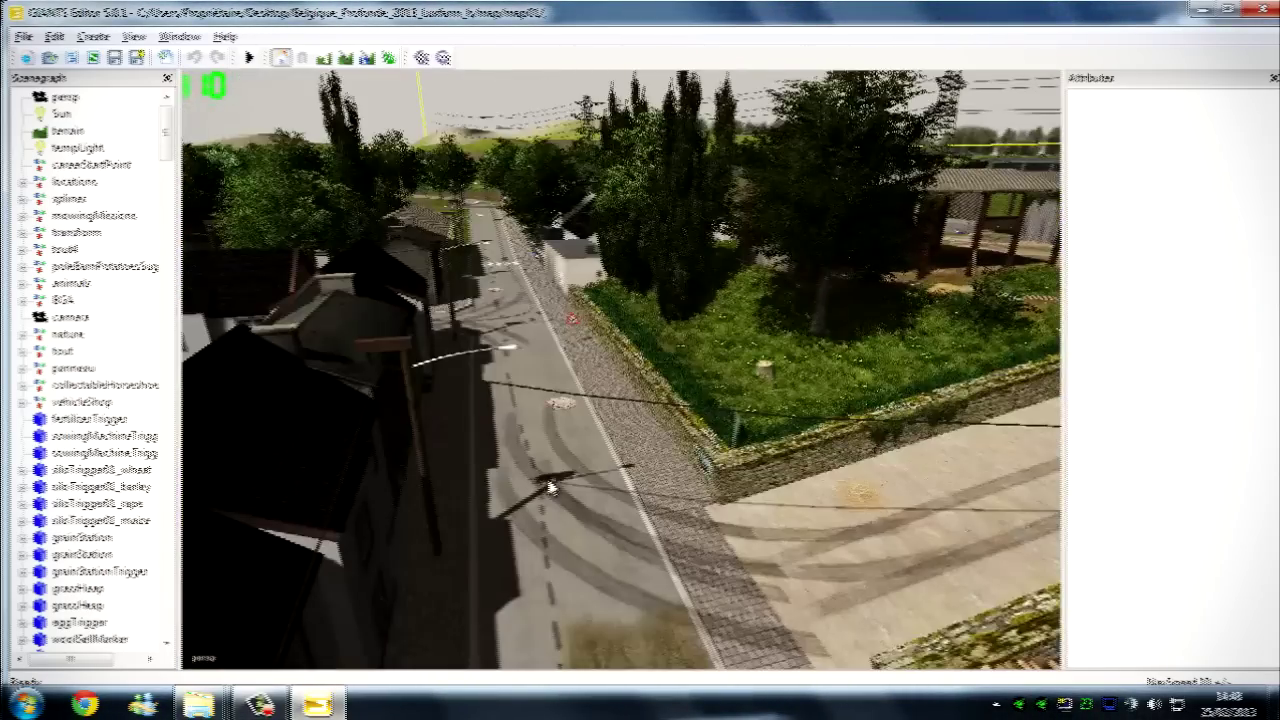
{"action": "middle_click_drag", "start_coordinate": [550, 487], "coordinate": [830, 418]}
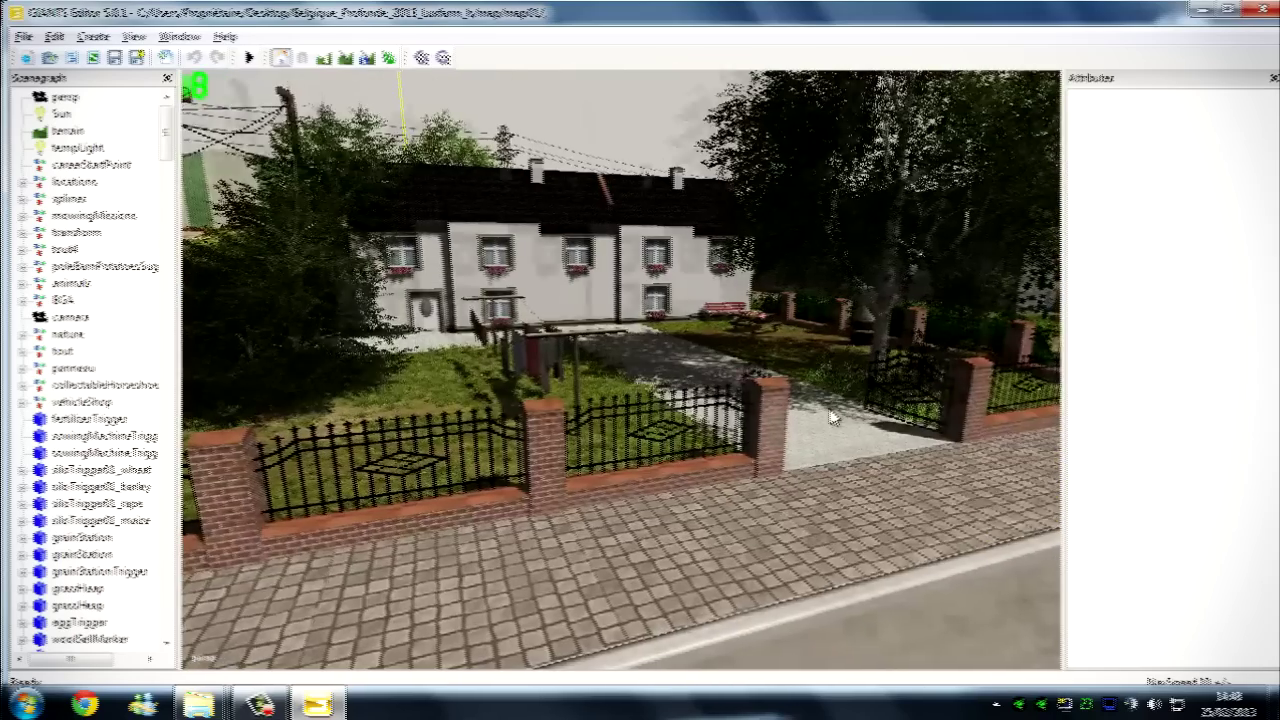
{"action": "left_click_drag", "start_coordinate": [832, 418], "coordinate": [651, 434], "text": "alt"}
{"action": "left_click_drag", "start_coordinate": [371, 428], "coordinate": [531, 451], "text": "alt"}
{"action": "left_click_drag", "start_coordinate": [340, 451], "coordinate": [342, 457], "text": "alt"}
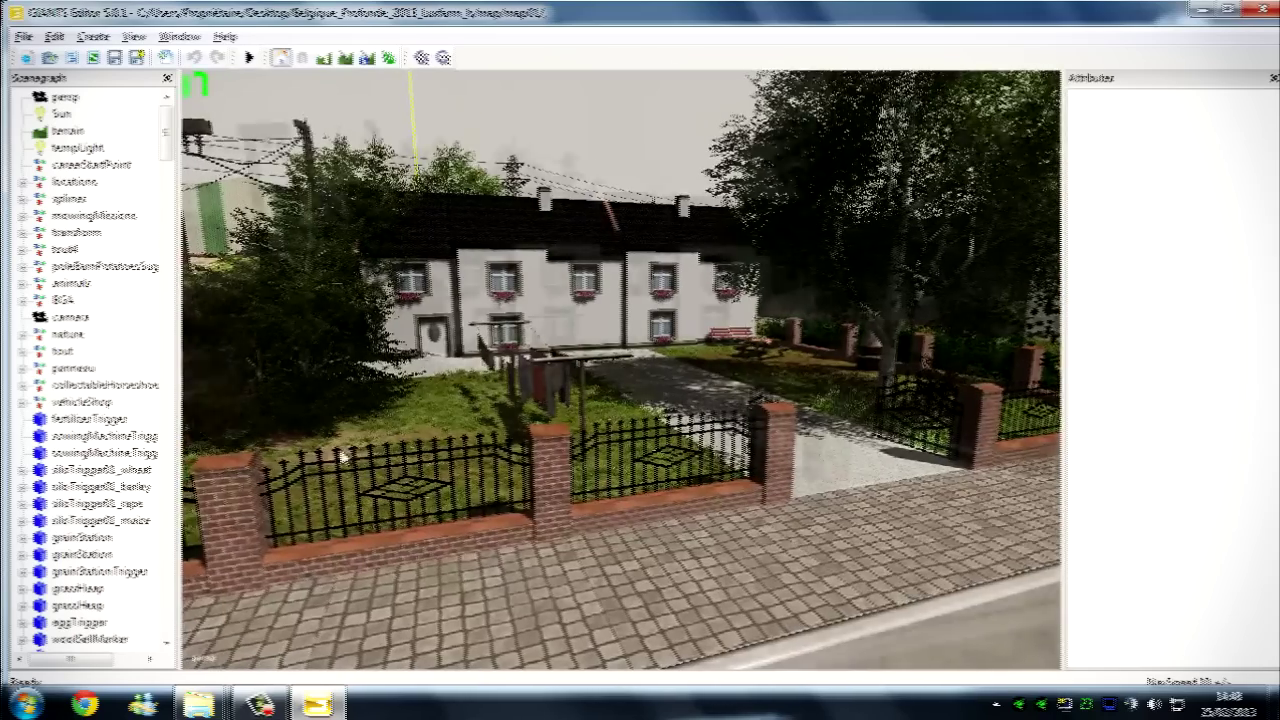
{"action": "middle_click_drag", "start_coordinate": [340, 455], "coordinate": [700, 416]}
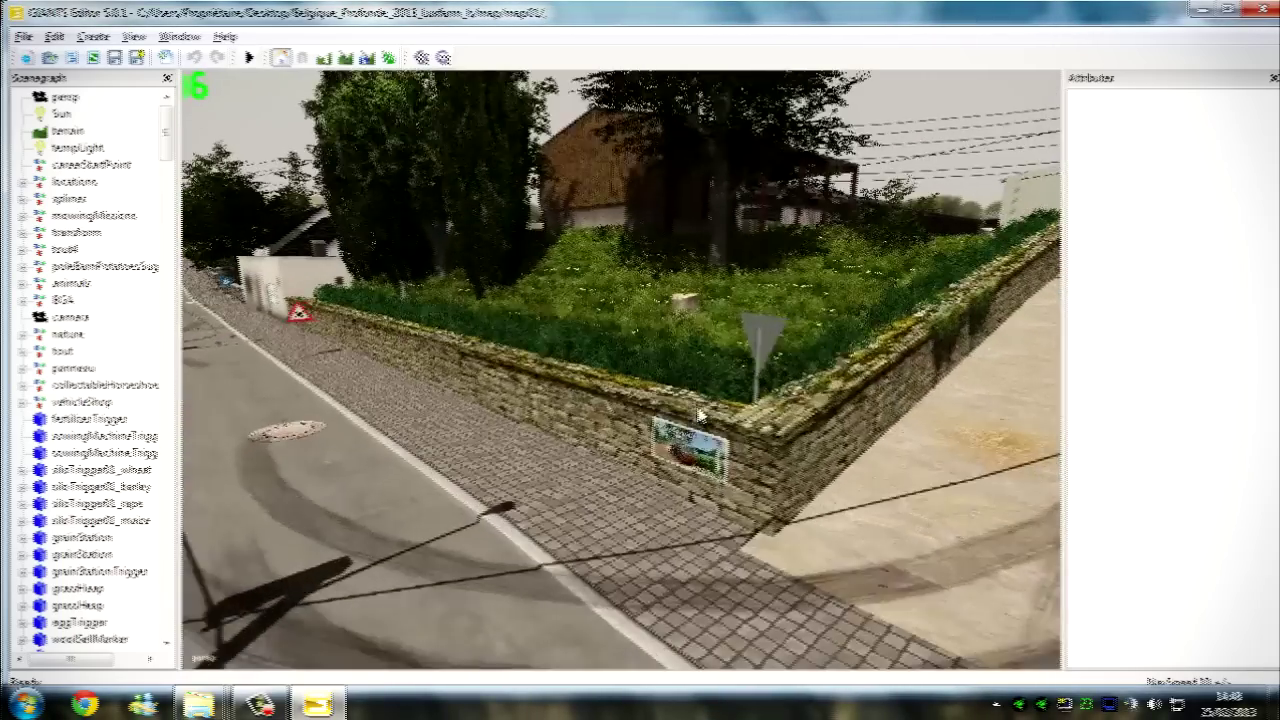
{"action": "left_click_drag", "start_coordinate": [700, 416], "coordinate": [454, 557], "text": "alt"}
{"action": "middle_click_drag", "start_coordinate": [454, 557], "coordinate": [631, 500], "text": "alt"}
{"action": "right_click_drag", "start_coordinate": [631, 500], "coordinate": [757, 432], "text": "alt"}
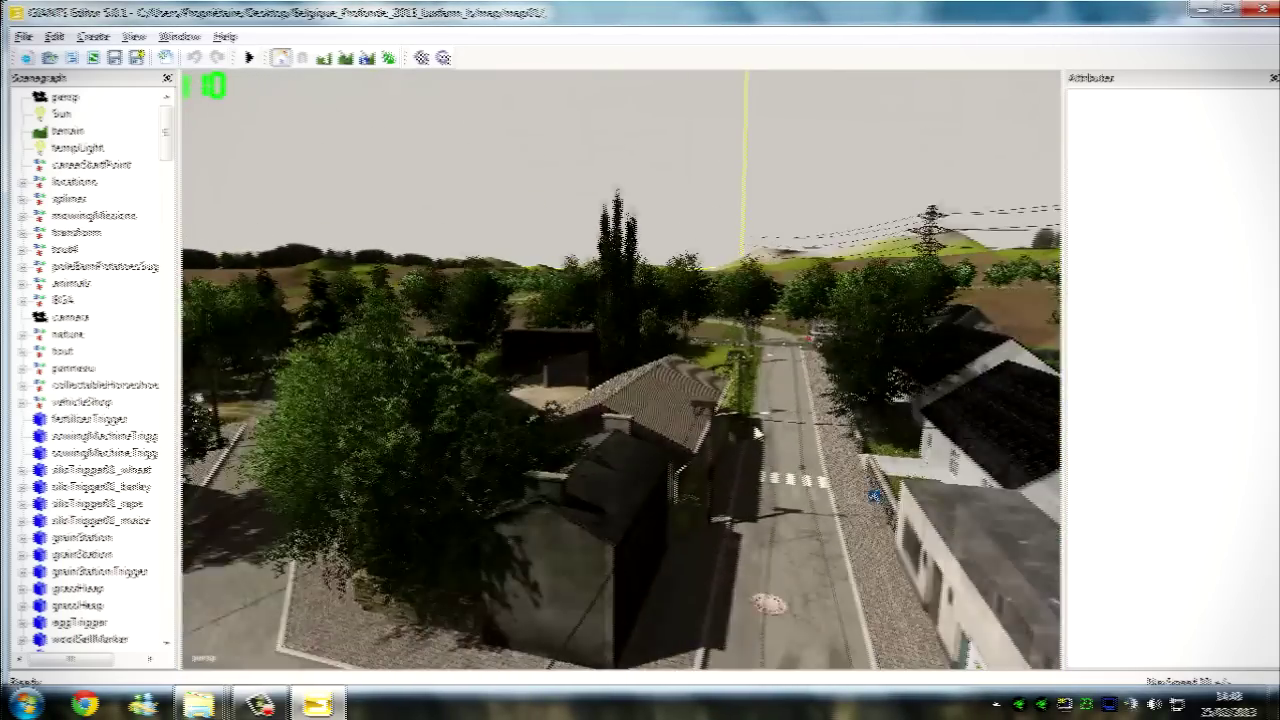
{"action": "left_click_drag", "start_coordinate": [757, 432], "coordinate": [634, 474], "text": "alt"}
{"action": "right_click_drag", "start_coordinate": [634, 474], "coordinate": [800, 415], "text": "alt"}
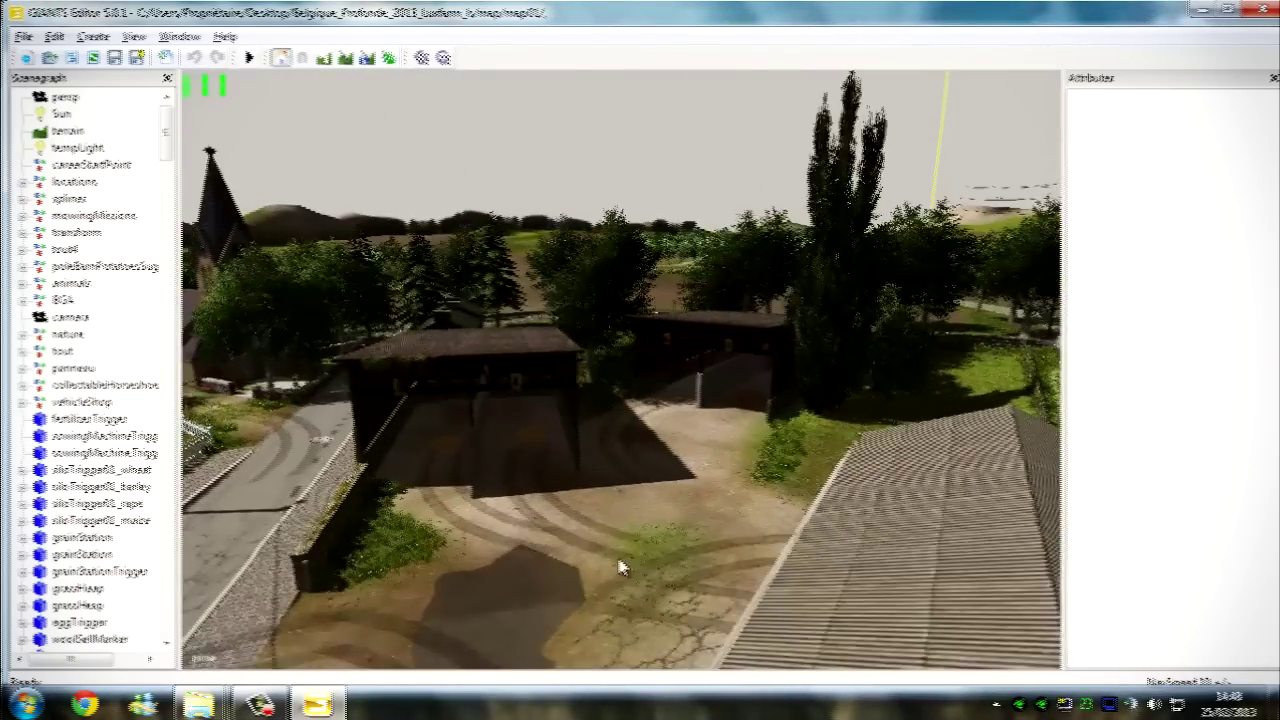
Step: Select the Plaque_eau_mirroir water plane of the puddle in the farmyard
{"action": "right_click_drag", "start_coordinate": [621, 567], "coordinate": [760, 537], "text": "alt"}
{"action": "left_click_drag", "start_coordinate": [760, 537], "coordinate": [701, 531], "text": "alt"}
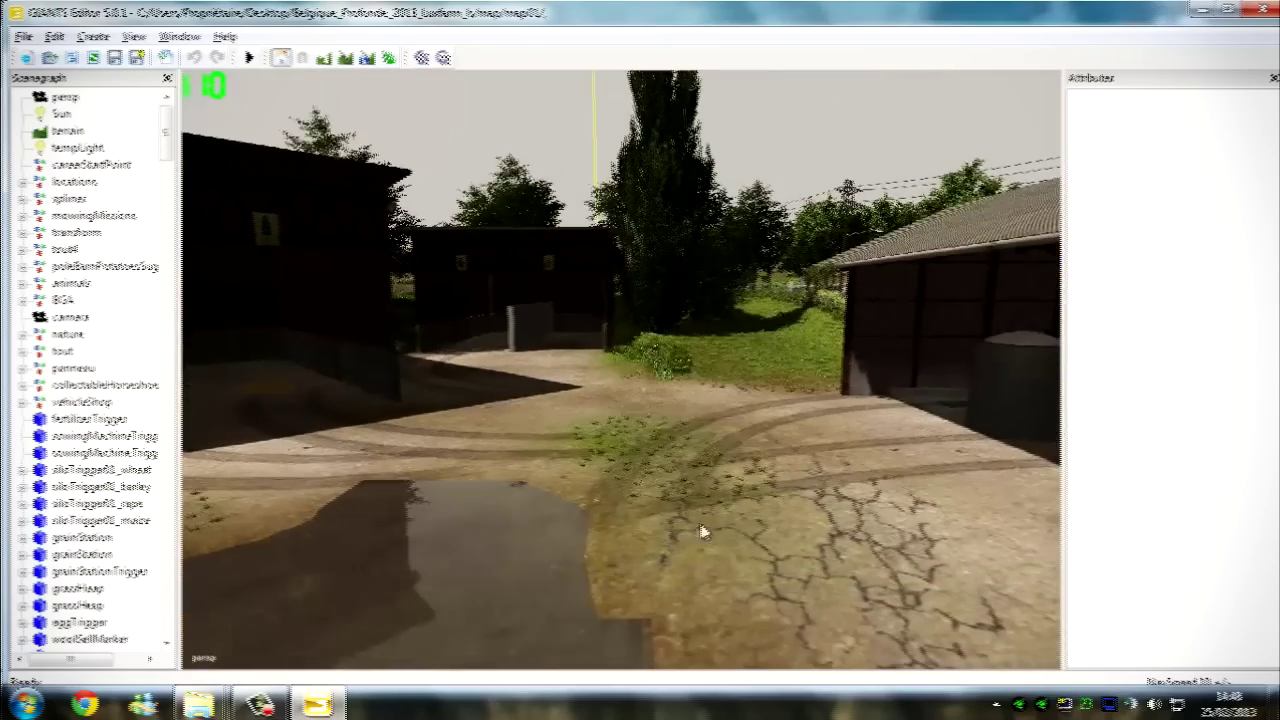
{"action": "middle_click_drag", "start_coordinate": [700, 532], "coordinate": [737, 554]}
{"action": "left_click", "coordinate": [555, 496]}
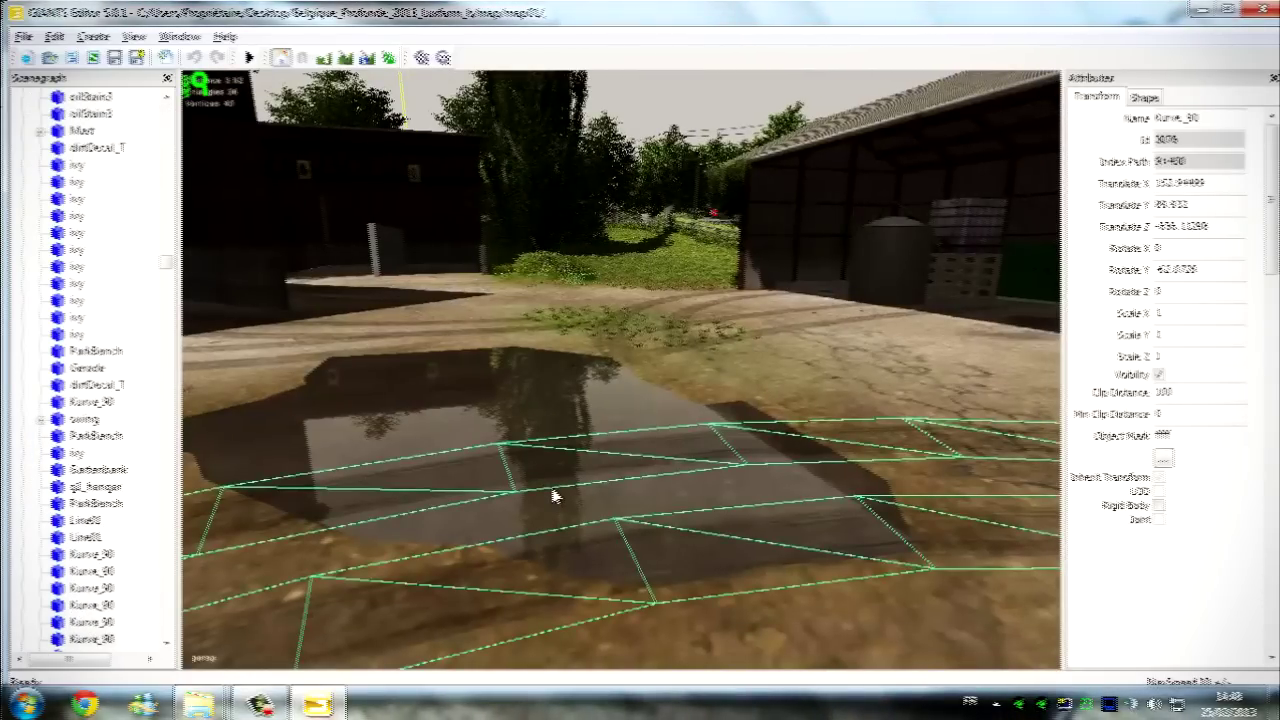
{"action": "left_click", "coordinate": [474, 416]}
{"action": "middle_click_drag", "start_coordinate": [474, 440], "coordinate": [598, 494]}
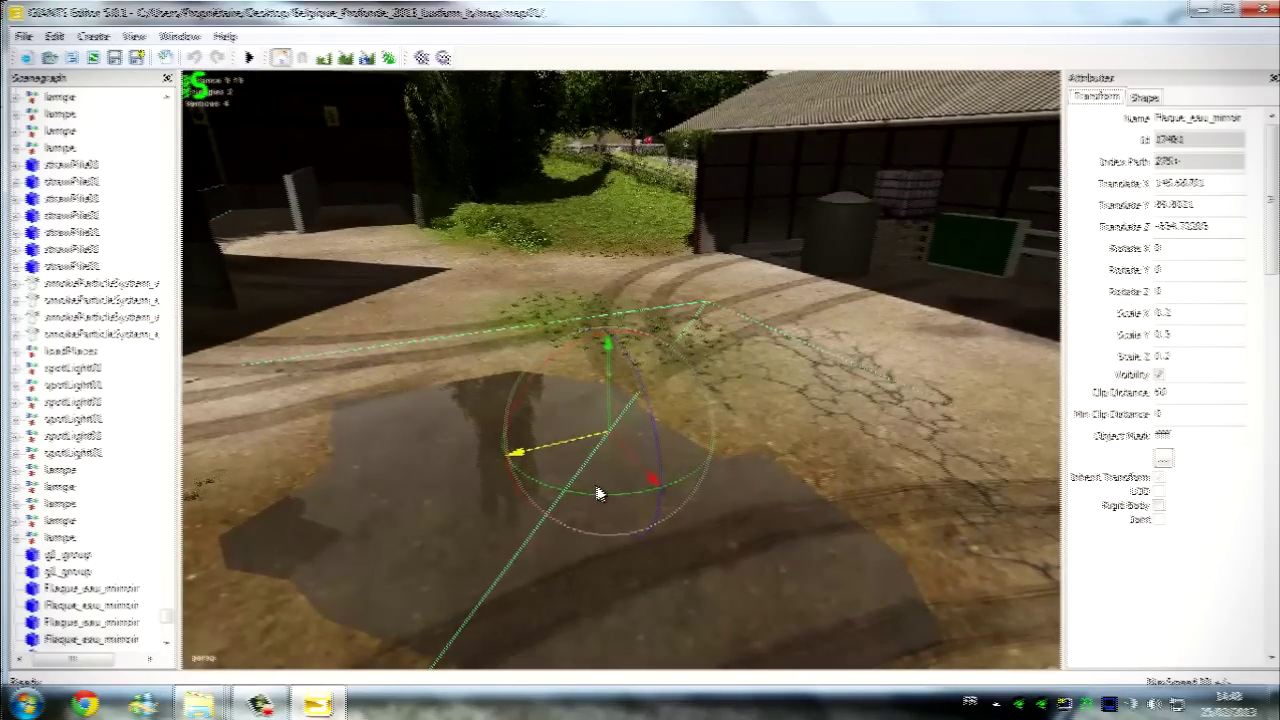
Step: Examine the map from above the village, looking over the farm buildings, the houses and the main road
{"action": "middle_click_drag", "start_coordinate": [522, 486], "coordinate": [857, 459], "text": "alt"}
{"action": "left_click_drag", "start_coordinate": [857, 459], "coordinate": [831, 457], "text": "alt"}
{"action": "middle_click_drag", "start_coordinate": [569, 537], "coordinate": [720, 440], "text": "alt"}
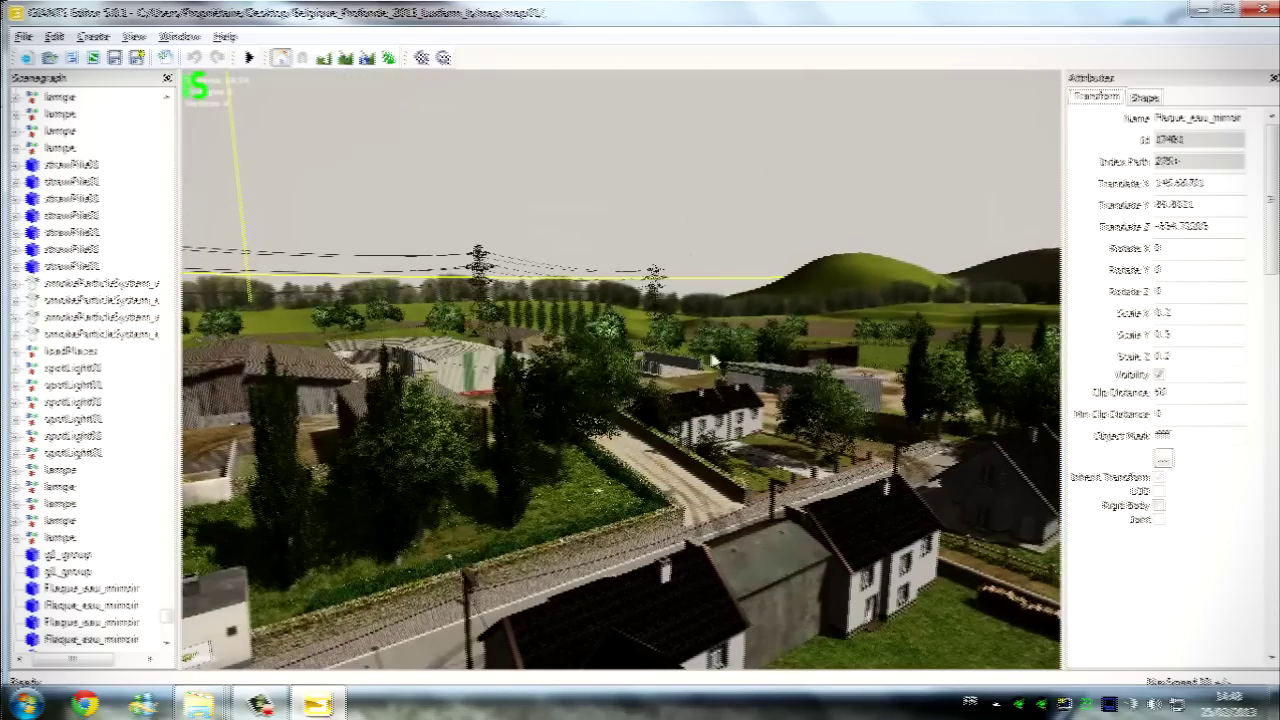
{"action": "left_click", "coordinate": [742, 171]}
{"action": "right_click_drag", "start_coordinate": [569, 500], "coordinate": [797, 369], "text": "alt"}
{"action": "left_click_drag", "start_coordinate": [797, 369], "coordinate": [463, 506], "text": "alt"}
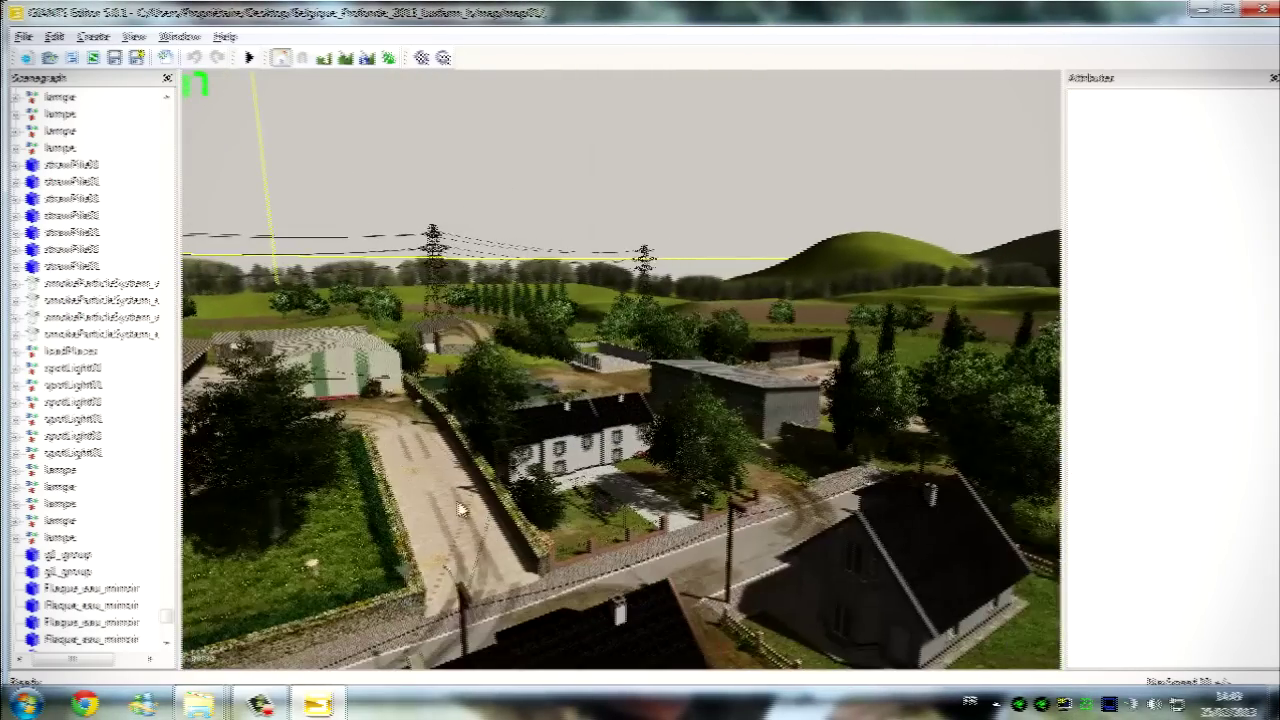
{"action": "right_click_drag", "start_coordinate": [463, 506], "coordinate": [755, 333], "text": "alt"}
{"action": "middle_click_drag", "start_coordinate": [755, 335], "coordinate": [488, 440]}
{"action": "left_click_drag", "start_coordinate": [488, 440], "coordinate": [511, 471], "text": "alt"}
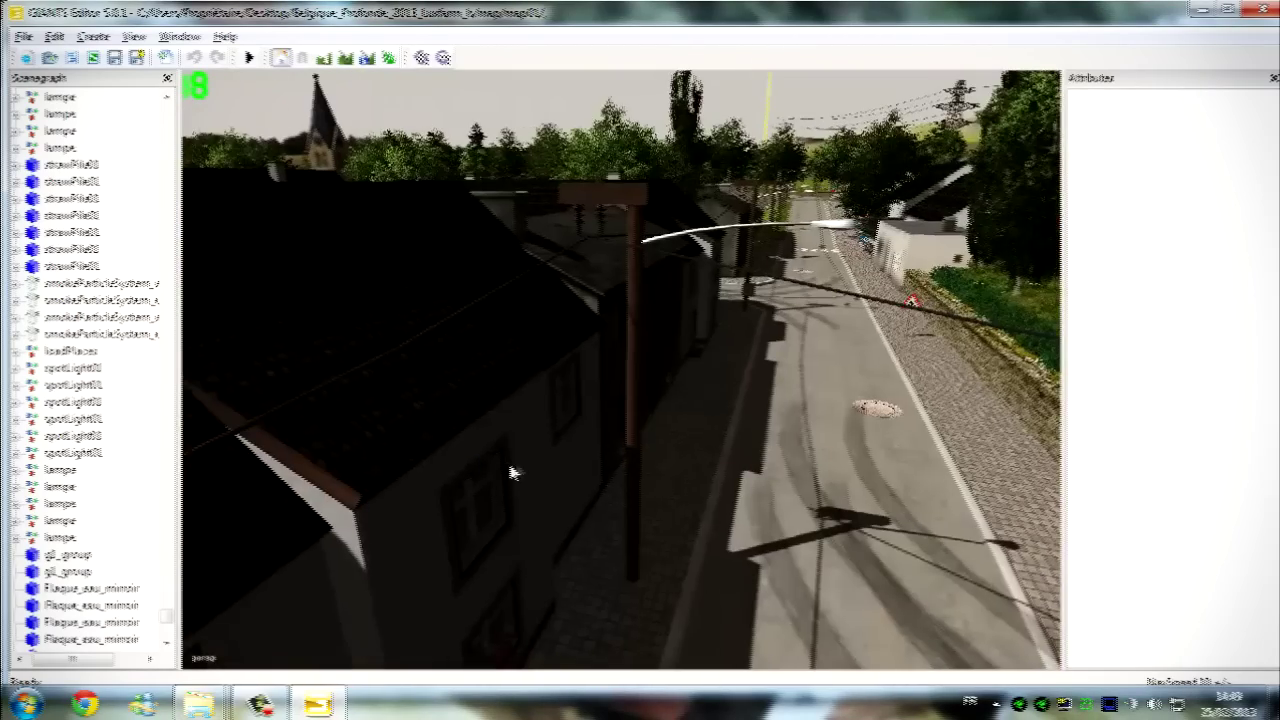
Step: Delete the picture panel mounted on the stone wall at the farm entrance
{"action": "middle_click_drag", "start_coordinate": [511, 471], "coordinate": [752, 502], "text": "alt"}
{"action": "scroll", "coordinate": [670, 514], "scroll_direction": "up", "scroll_amount": 3}
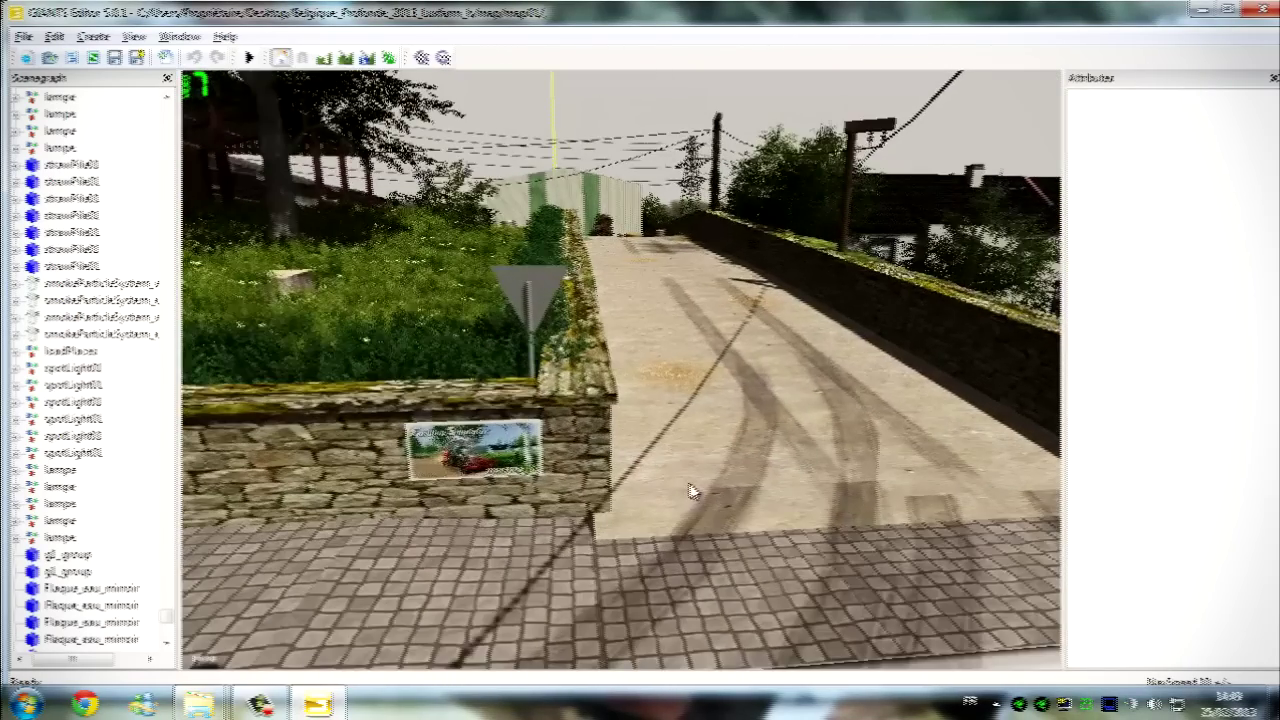
{"action": "mouse_move", "coordinate": [623, 491]}
{"action": "left_mouse_down", "text": "alt"}
{"action": "mouse_move", "coordinate": [586, 494]}
{"action": "mouse_move", "coordinate": [601, 481]}
{"action": "left_mouse_up", "text": "alt"}
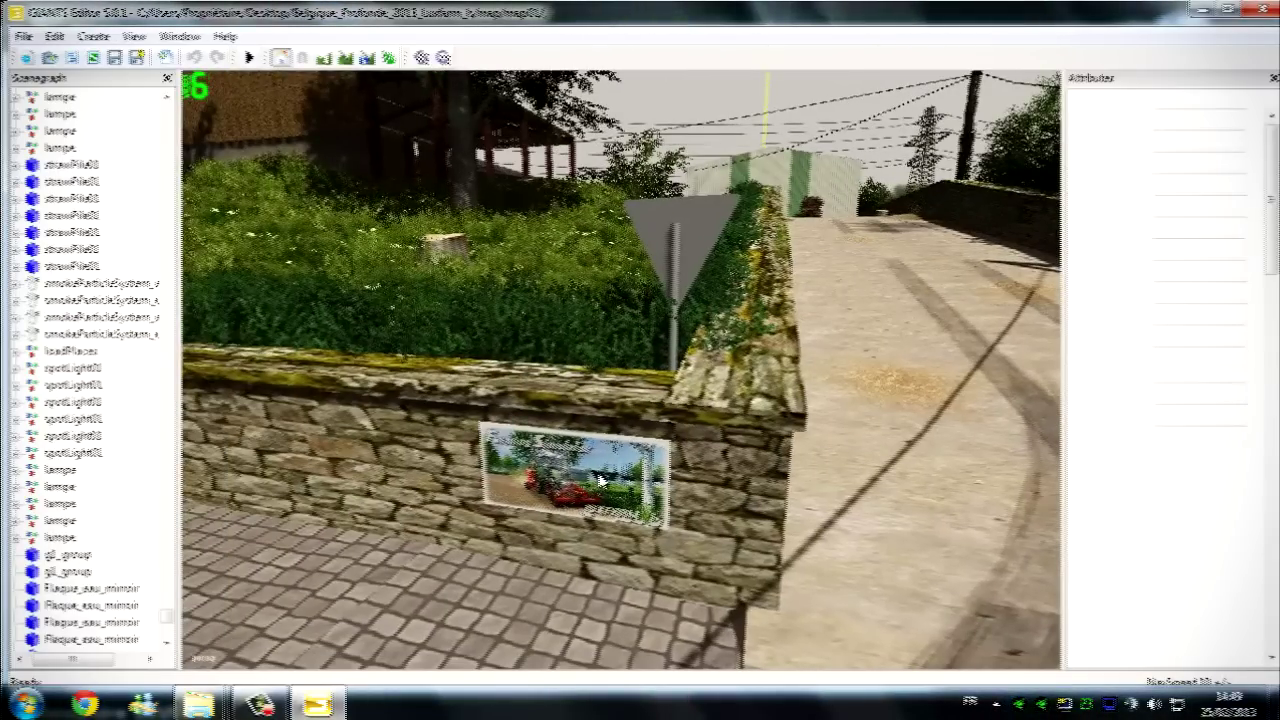
{"action": "left_click", "coordinate": [601, 482]}
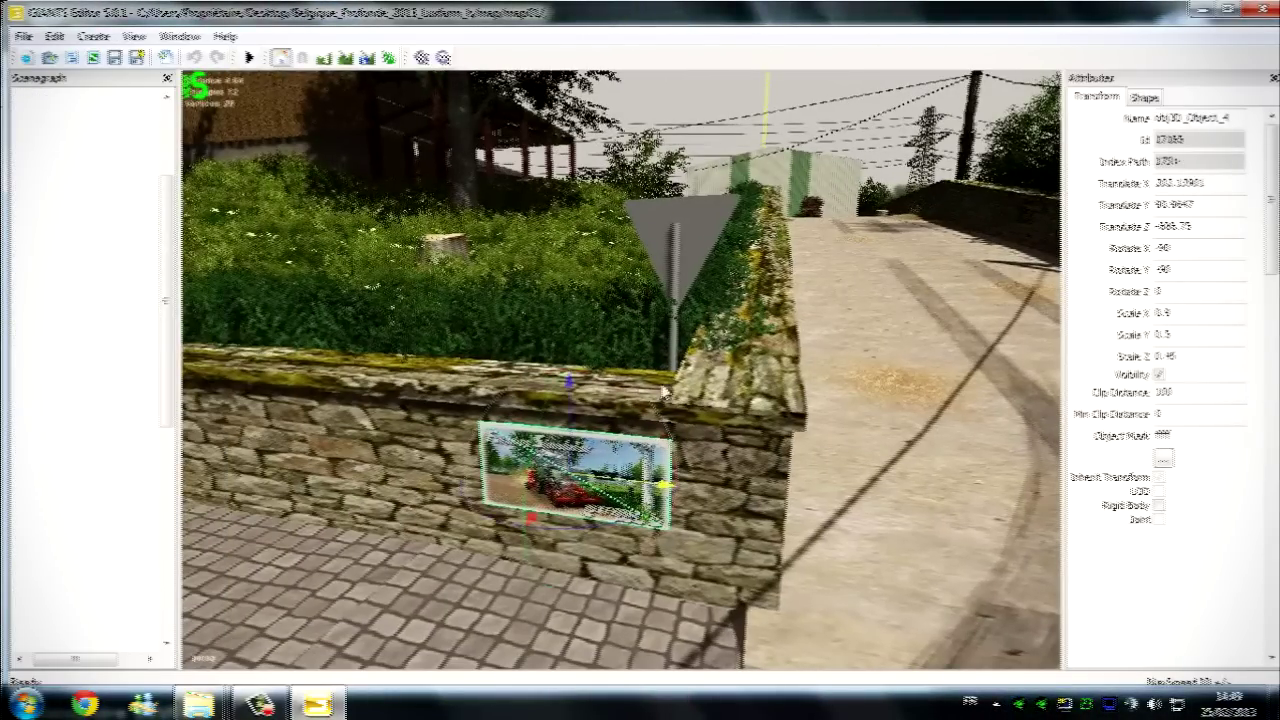
Step: Select the yield sign behind the wall, collapse its group in the scene hierarchy and select the neighbouring pedestrian-crossing sign group
{"action": "left_click", "coordinate": [680, 290]}
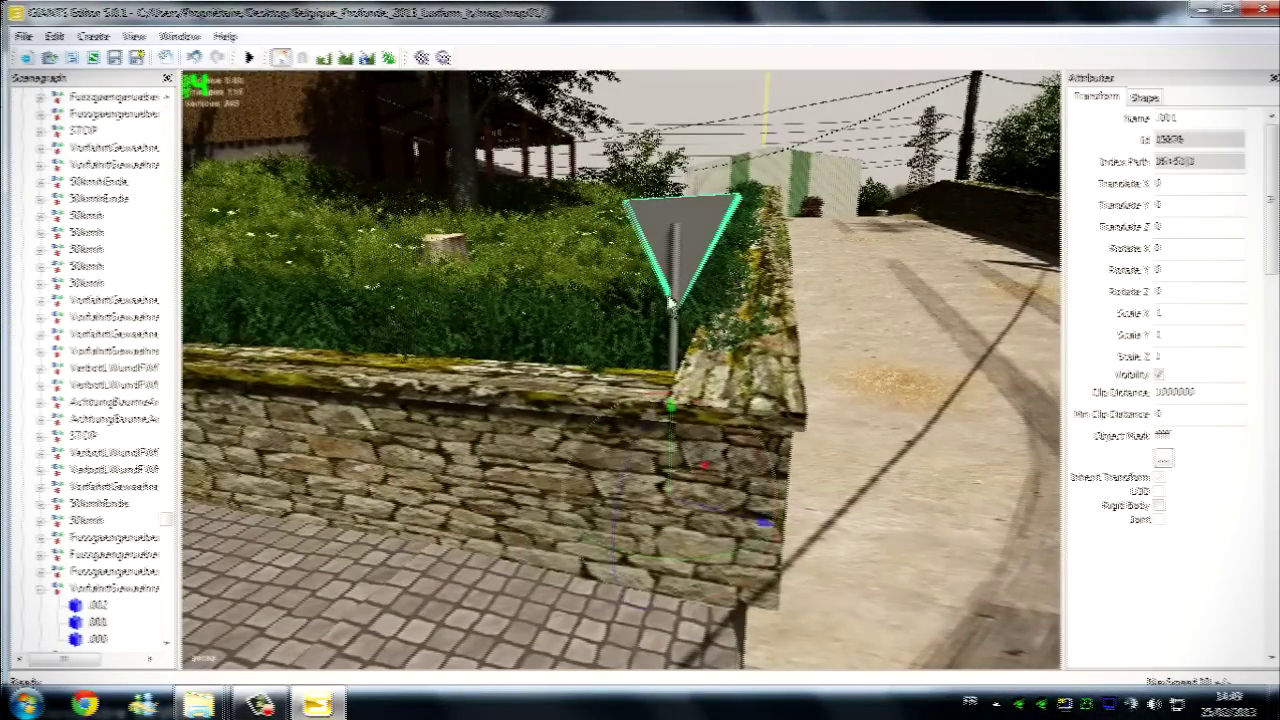
{"action": "left_click", "coordinate": [42, 591]}
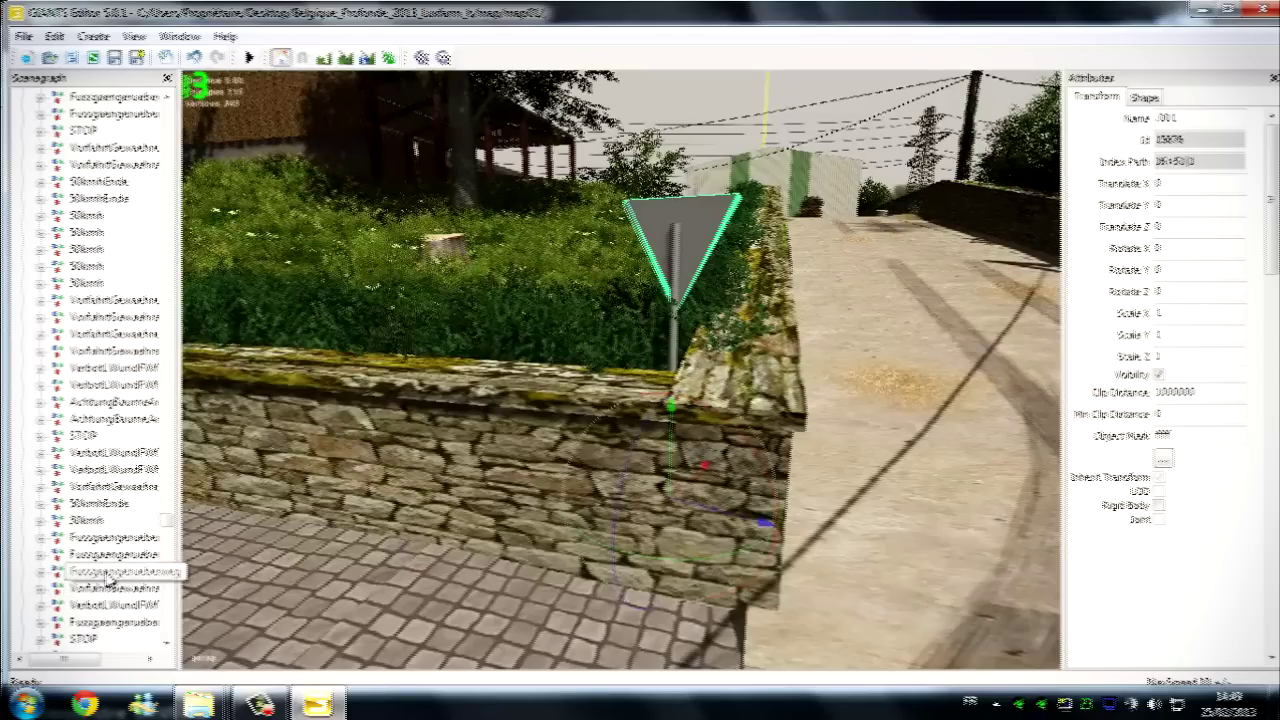
{"action": "left_click", "coordinate": [108, 576]}
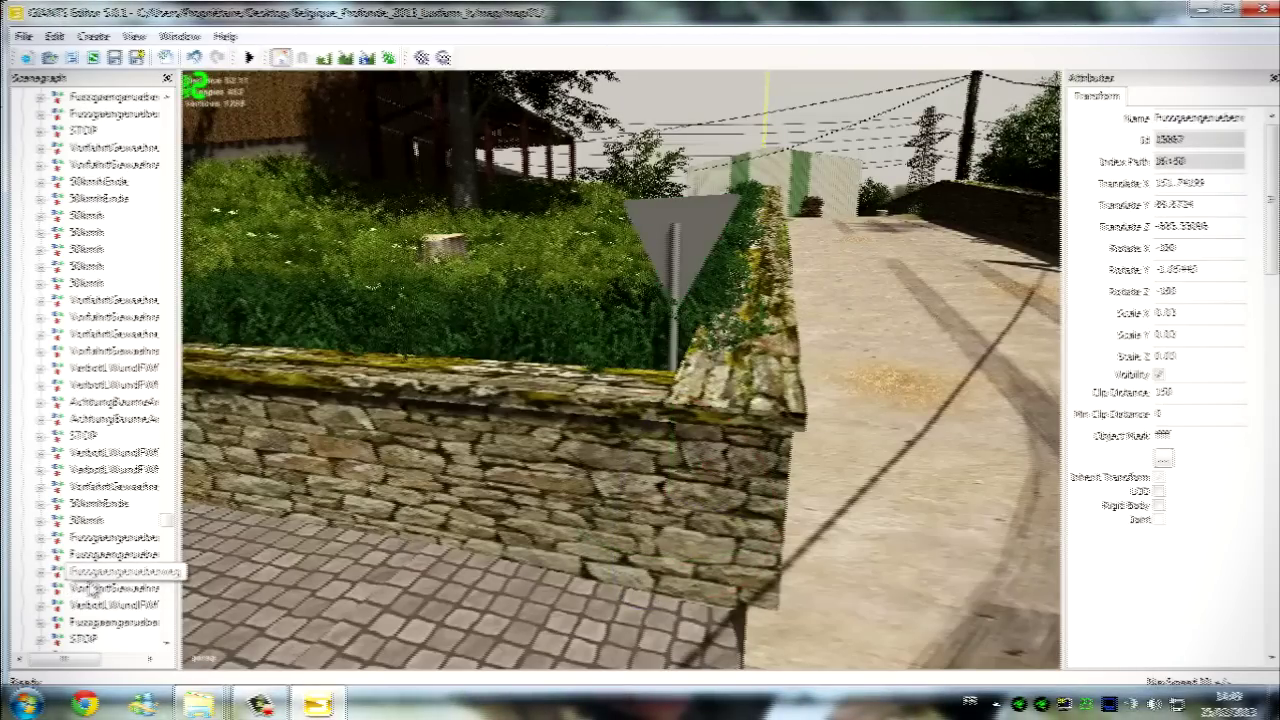
Step: Select the round bale beside the woodpile near the green-and-white shed and rotate it onto its curved side
{"action": "middle_click_drag", "start_coordinate": [328, 577], "coordinate": [794, 514], "text": "alt"}
{"action": "left_click_drag", "start_coordinate": [794, 514], "coordinate": [712, 493], "text": "alt"}
{"action": "middle_click_drag", "start_coordinate": [710, 493], "coordinate": [749, 534]}
{"action": "left_click", "coordinate": [815, 490]}
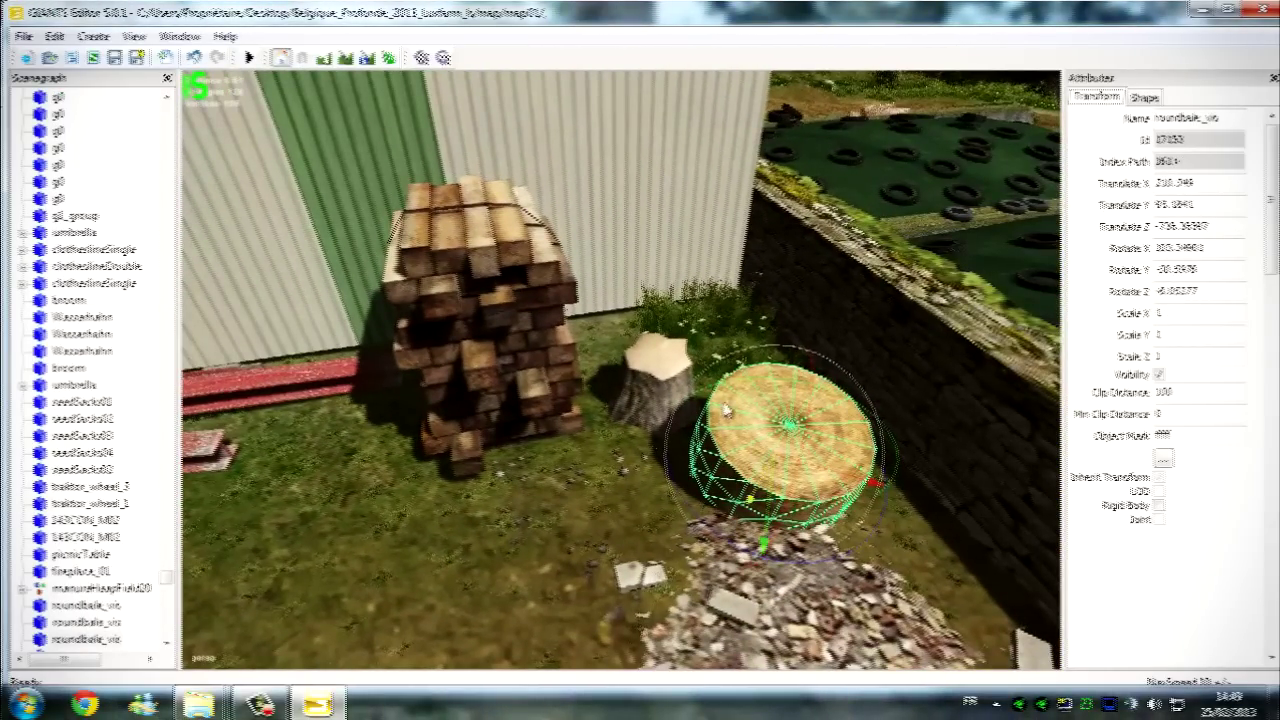
{"action": "left_click_drag", "start_coordinate": [791, 401], "coordinate": [857, 458]}
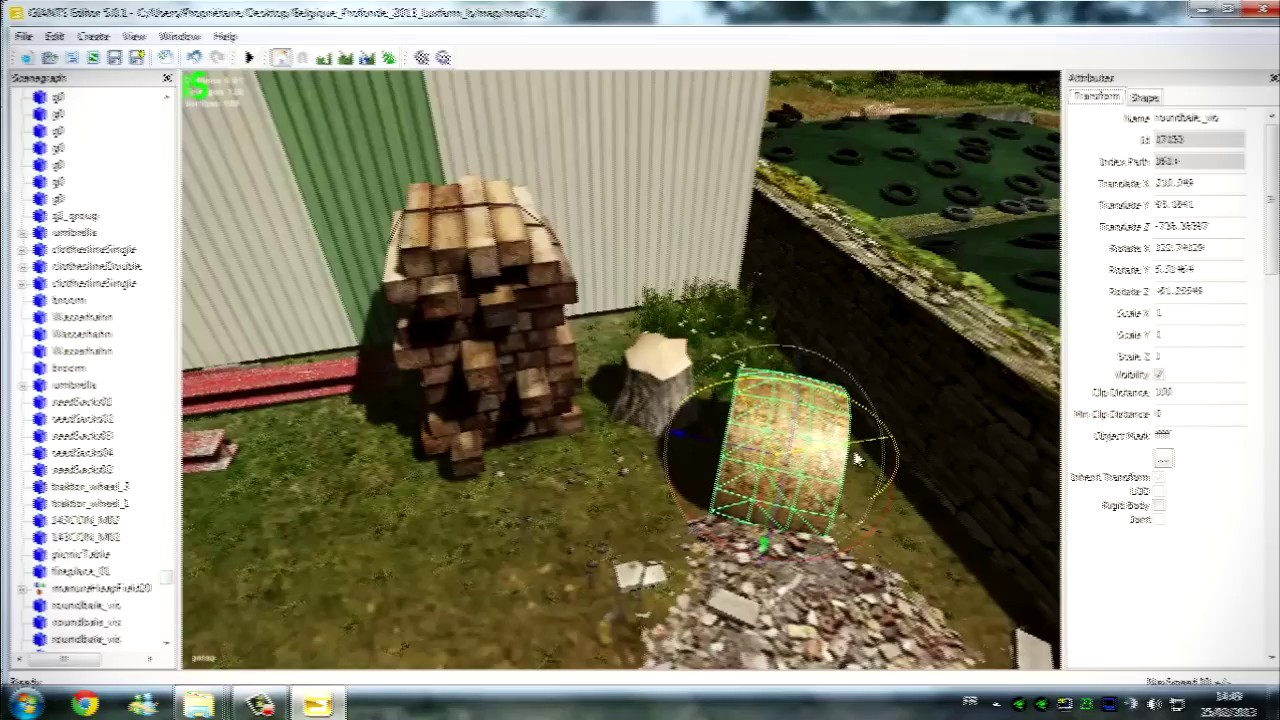
{"action": "left_click_drag", "start_coordinate": [774, 469], "coordinate": [786, 440]}
Step: Reposition the round bale between the tree stump and the rubble heap by the stone wall
{"action": "right_click_drag", "start_coordinate": [694, 489], "coordinate": [872, 510], "text": "alt"}
{"action": "middle_click_drag", "start_coordinate": [873, 513], "coordinate": [748, 476]}
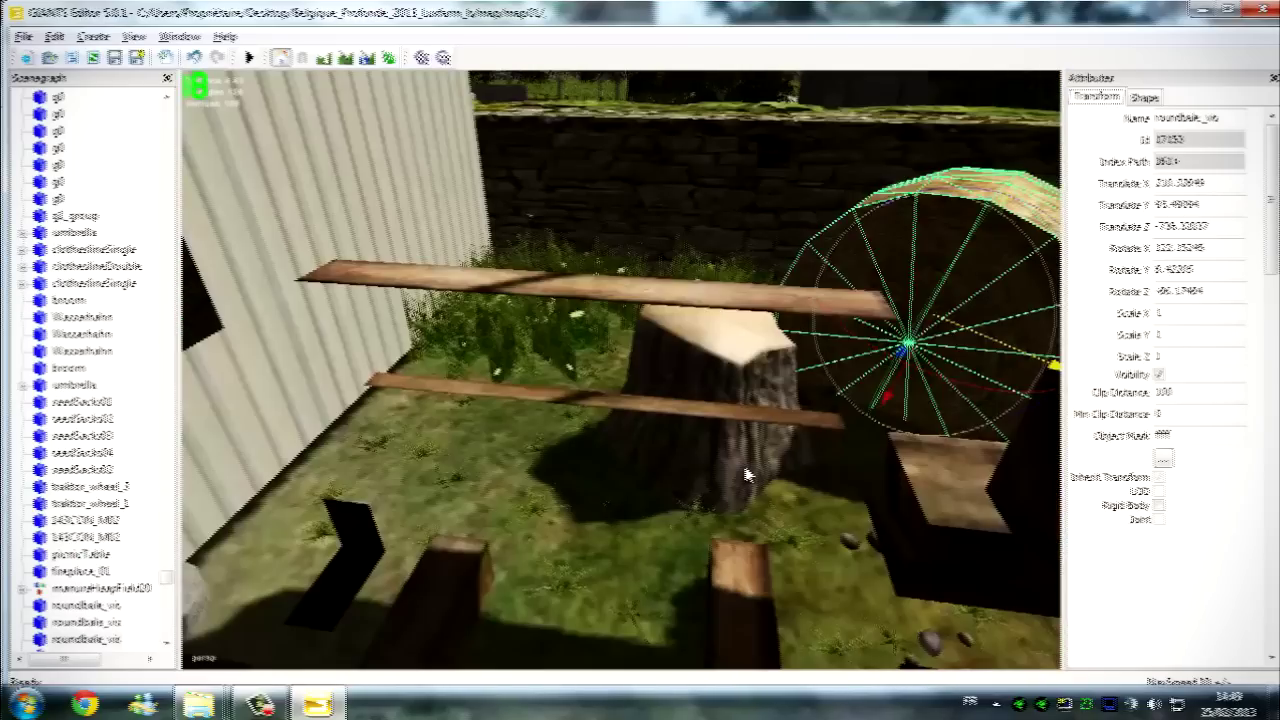
{"action": "scroll", "coordinate": [813, 438], "scroll_direction": "down", "scroll_amount": 3}
{"action": "left_click_drag", "start_coordinate": [806, 437], "coordinate": [598, 356], "text": "alt"}
{"action": "left_click_drag", "start_coordinate": [597, 343], "coordinate": [521, 341]}
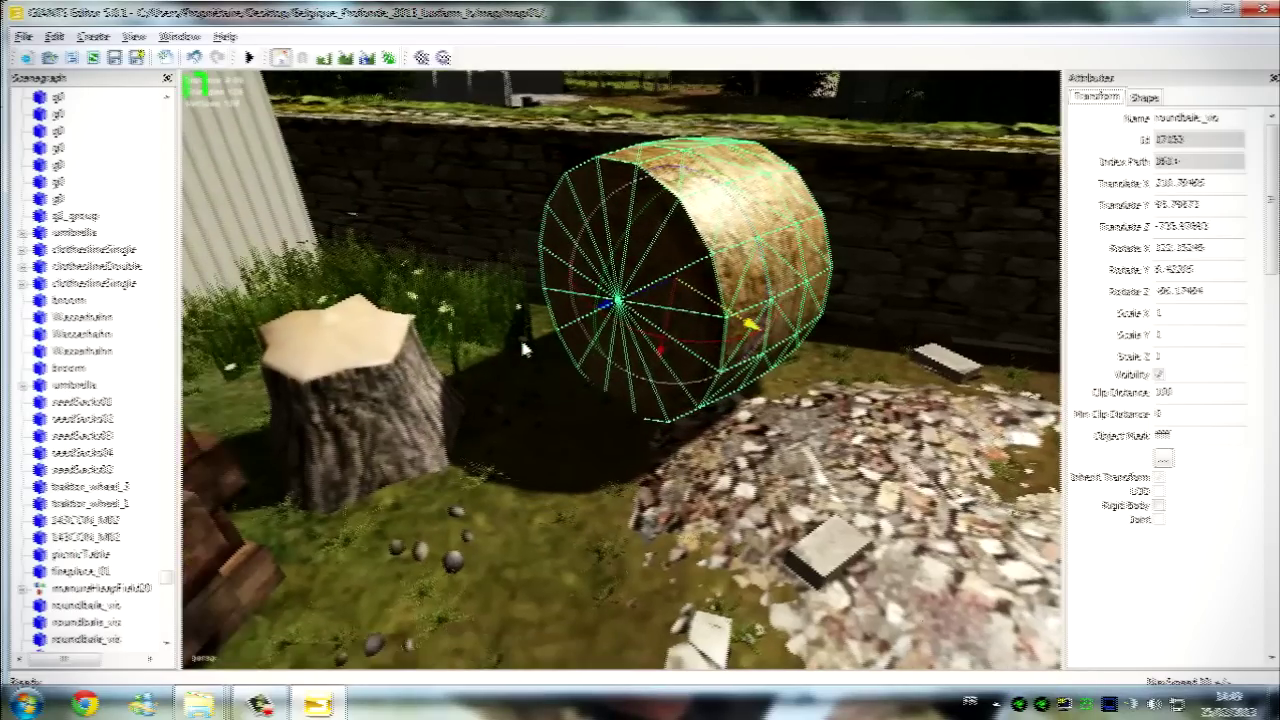
Step: Delete the tree stump standing between the woodpile and the round bale
{"action": "right_click_drag", "start_coordinate": [522, 348], "coordinate": [588, 318]}
{"action": "left_click", "coordinate": [588, 318]}
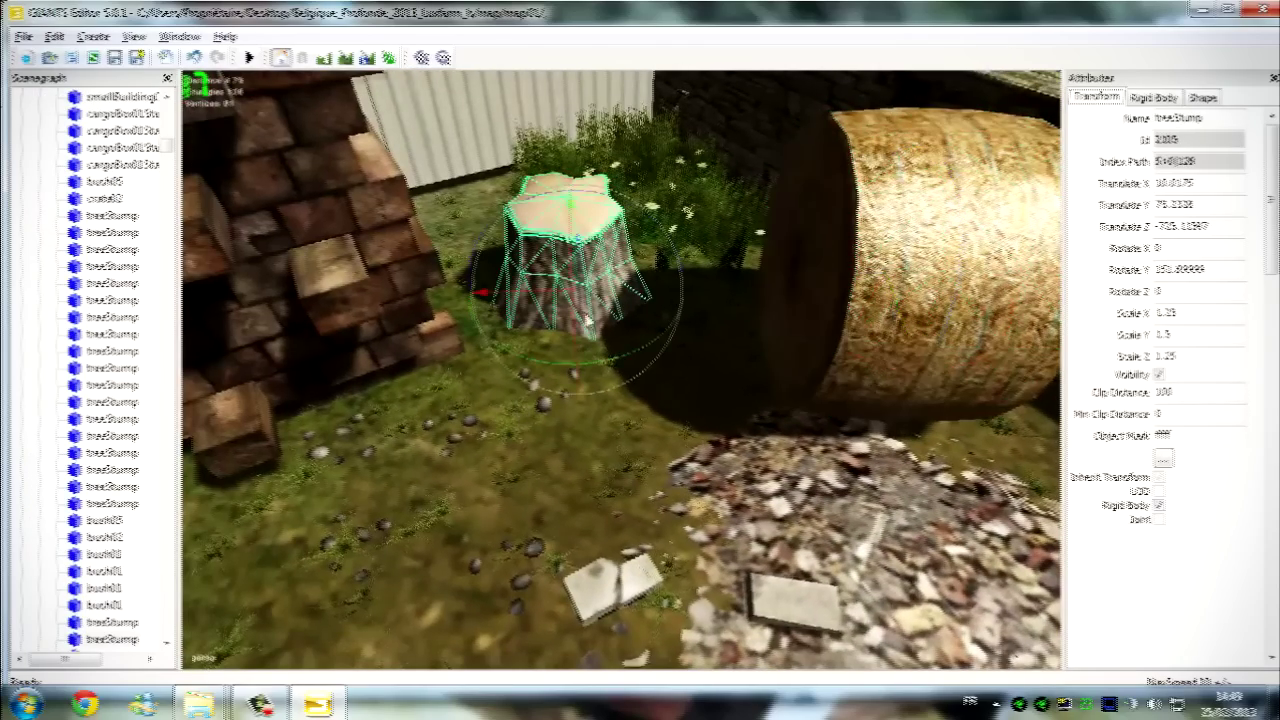
{"action": "scroll", "coordinate": [588, 318], "scroll_direction": "down", "scroll_amount": 3}
{"action": "left_click_drag", "start_coordinate": [706, 488], "coordinate": [715, 447], "text": "alt"}
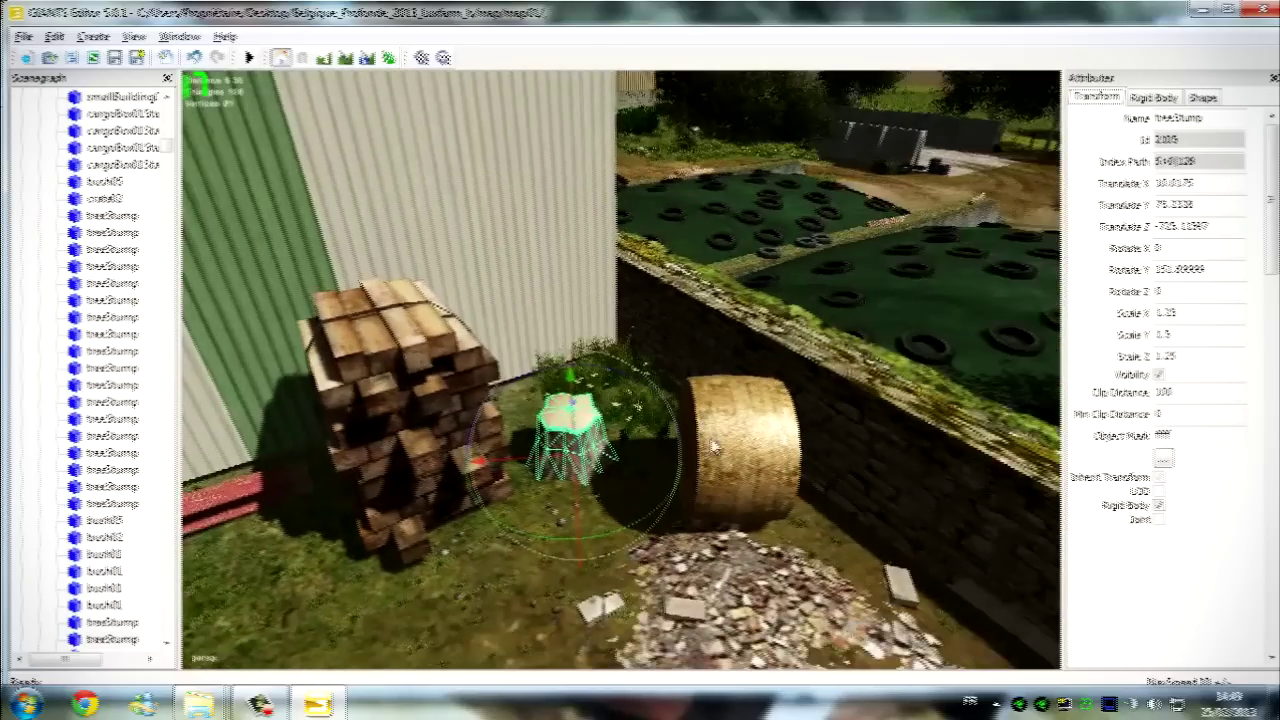
{"action": "right_click_drag", "start_coordinate": [714, 447], "coordinate": [770, 443]}
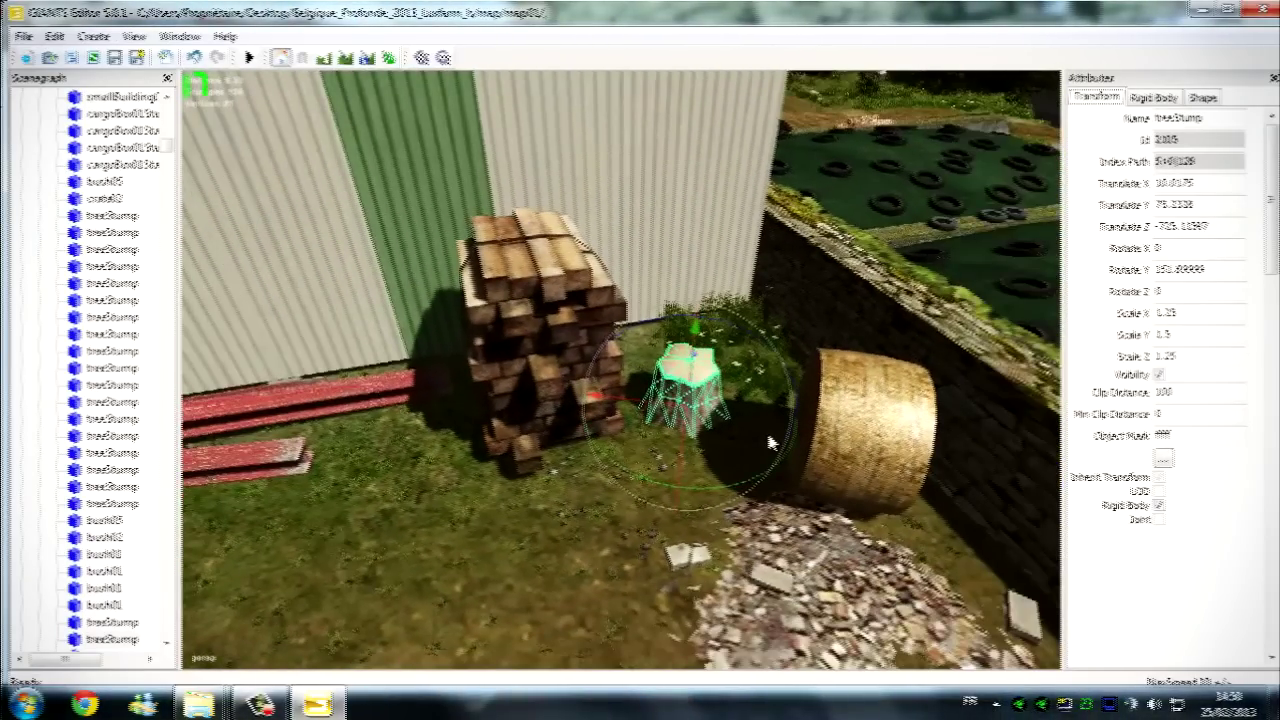
{"action": "key", "text": "Delete"}
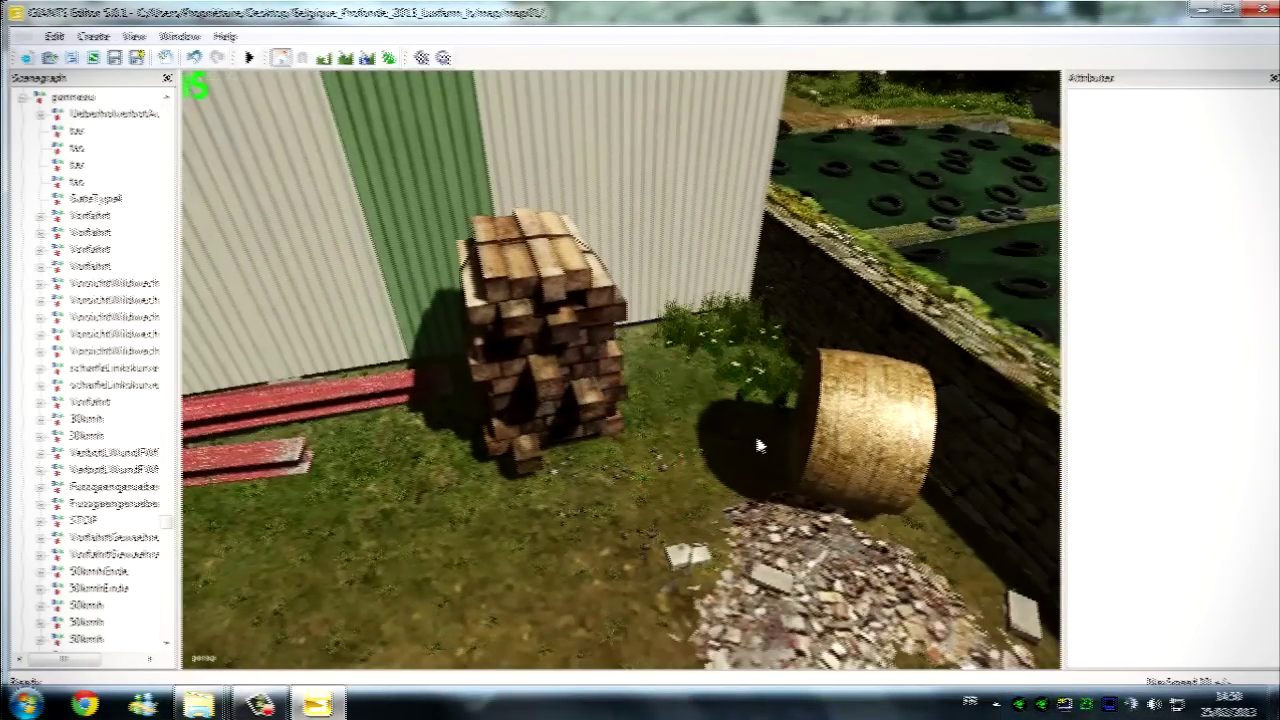
Step: Return to the farm entrance and import plaque.i3d from the plaque folder into the map
{"action": "left_click_drag", "start_coordinate": [760, 446], "coordinate": [462, 368], "text": "alt"}
{"action": "left_click_drag", "start_coordinate": [654, 429], "coordinate": [475, 428], "text": "alt"}
{"action": "left_click_drag", "start_coordinate": [597, 514], "coordinate": [430, 537], "text": "alt"}
{"action": "scroll", "coordinate": [651, 377], "scroll_direction": "up", "scroll_amount": 5}
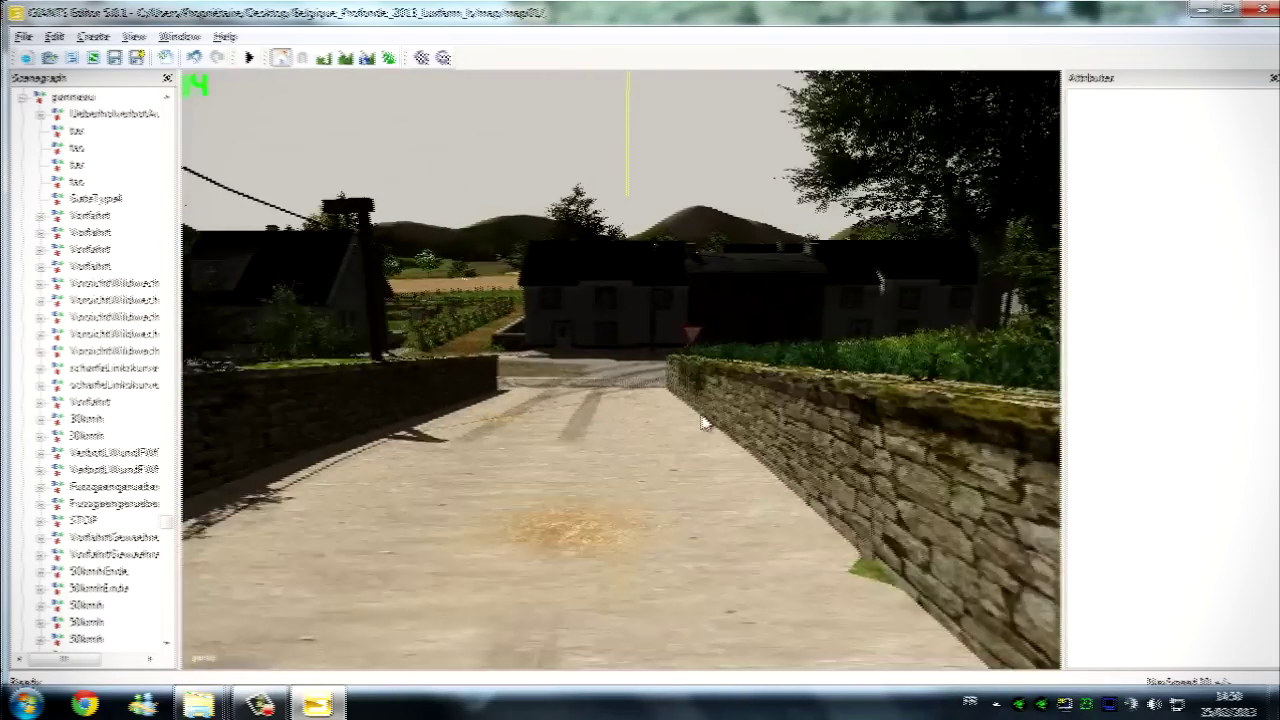
{"action": "right_click_drag", "start_coordinate": [703, 423], "coordinate": [783, 535]}
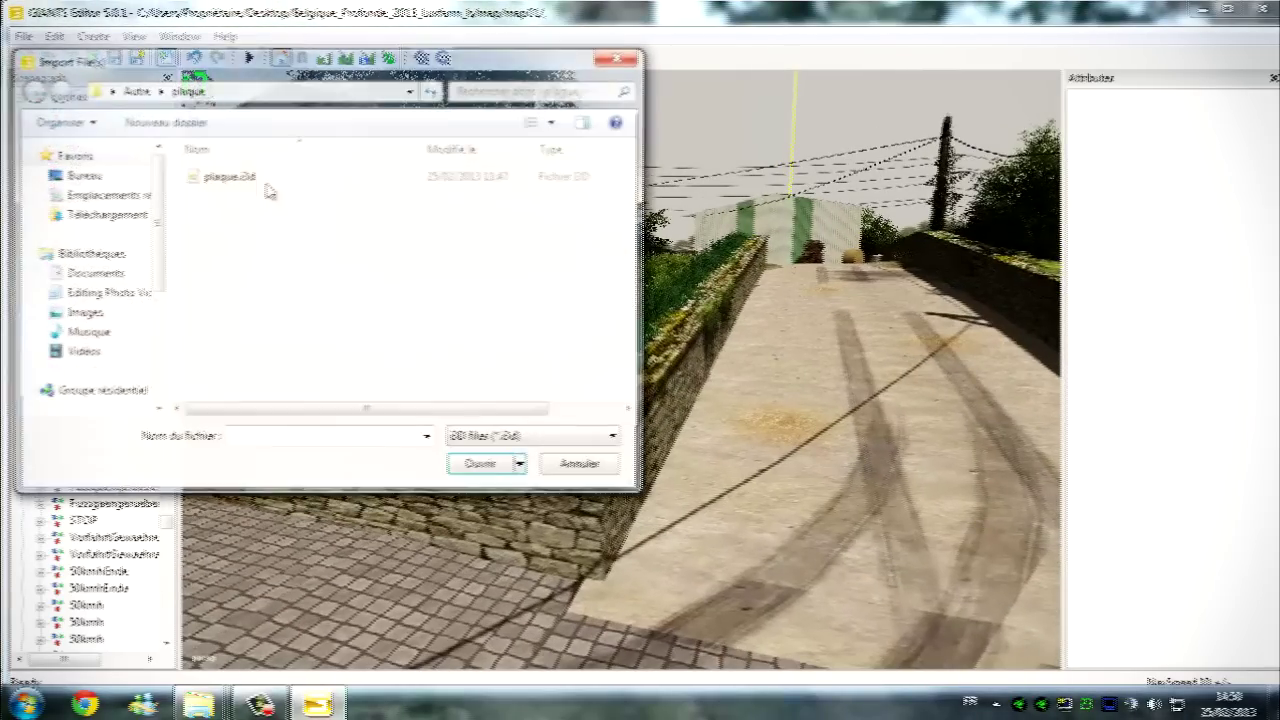
{"action": "left_click", "coordinate": [240, 184]}
{"action": "left_click", "coordinate": [488, 468]}
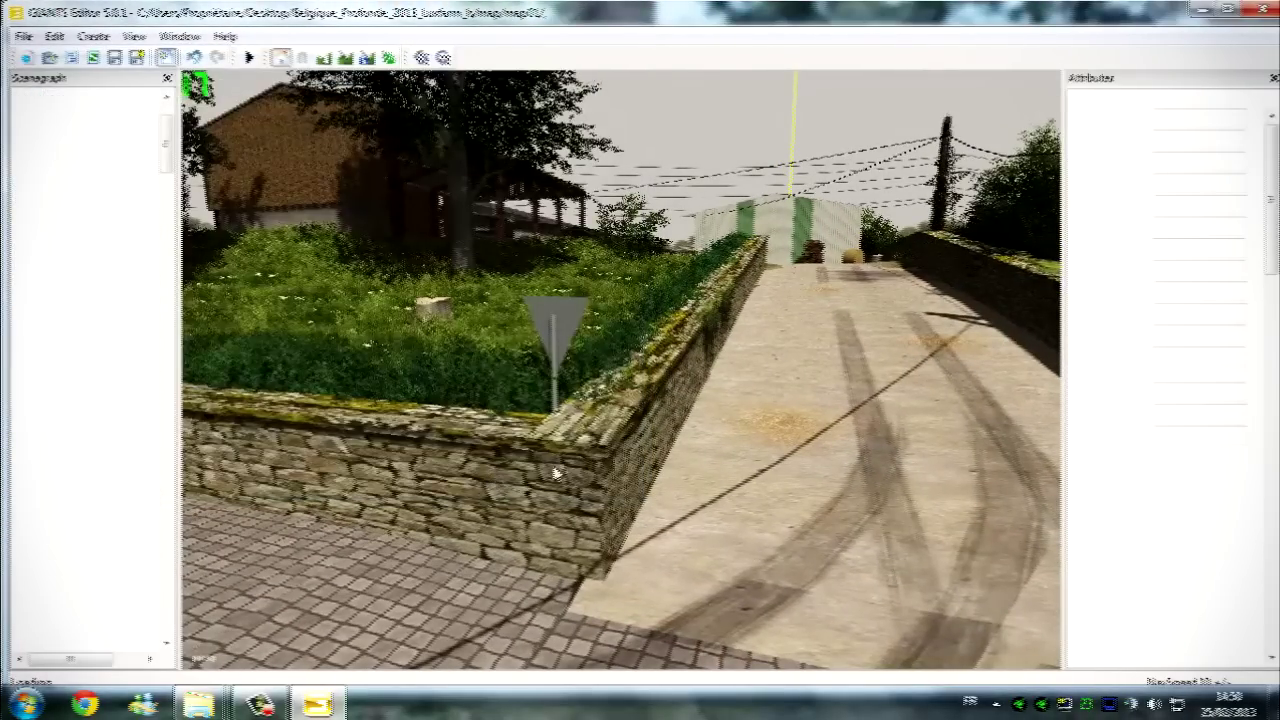
Step: Place the imported plaque on top of the stone wall's corner at the farm entrance
{"action": "scroll", "coordinate": [647, 508], "scroll_direction": "up", "scroll_amount": 3}
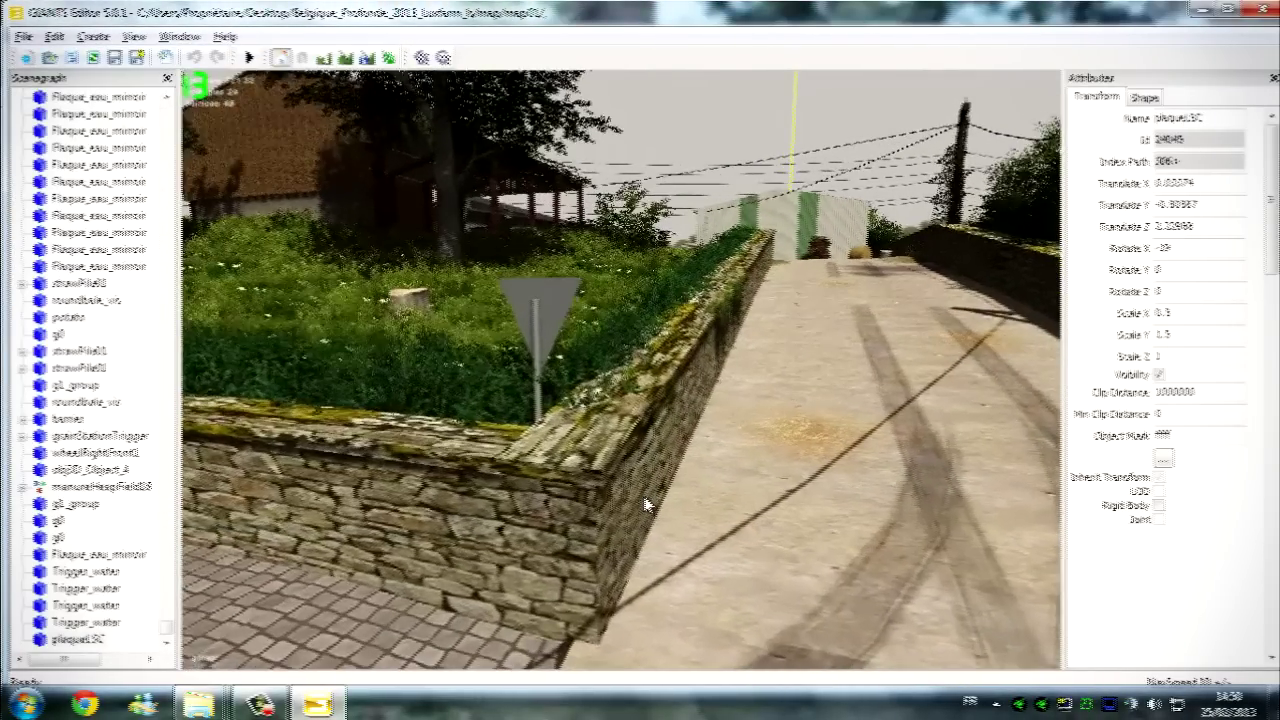
{"action": "right_click_drag", "start_coordinate": [645, 505], "coordinate": [647, 485]}
{"action": "key", "text": "ctrl+b"}
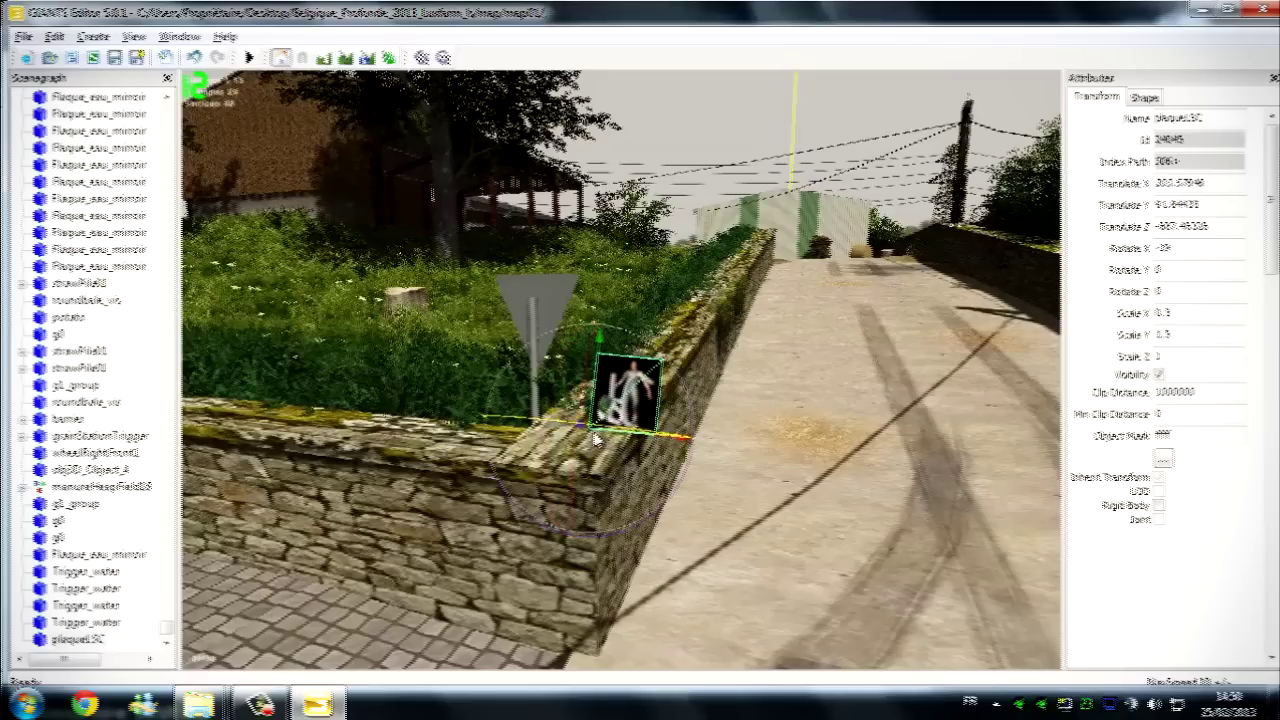
Step: Shift the plaque towards the outer corner on top of the stone wall and tilt it about its X axis
{"action": "left_click_drag", "start_coordinate": [626, 440], "coordinate": [585, 440]}
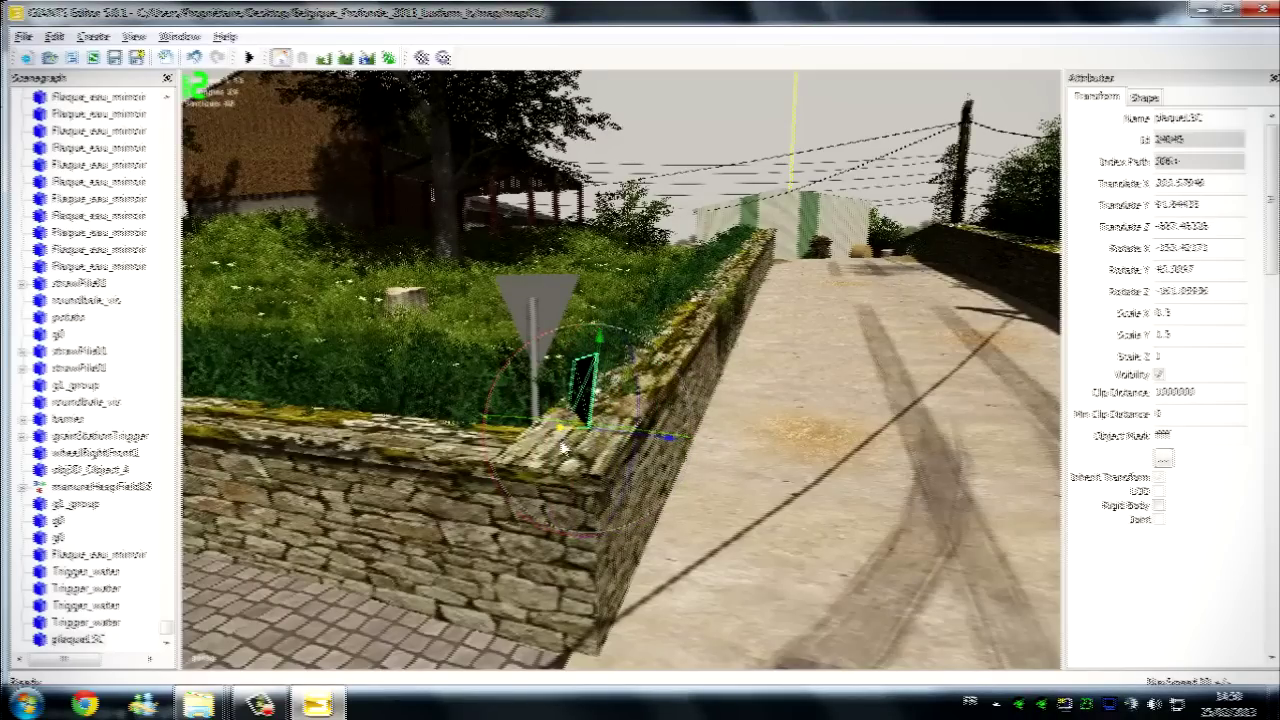
{"action": "key", "text": "ctrl+z"}
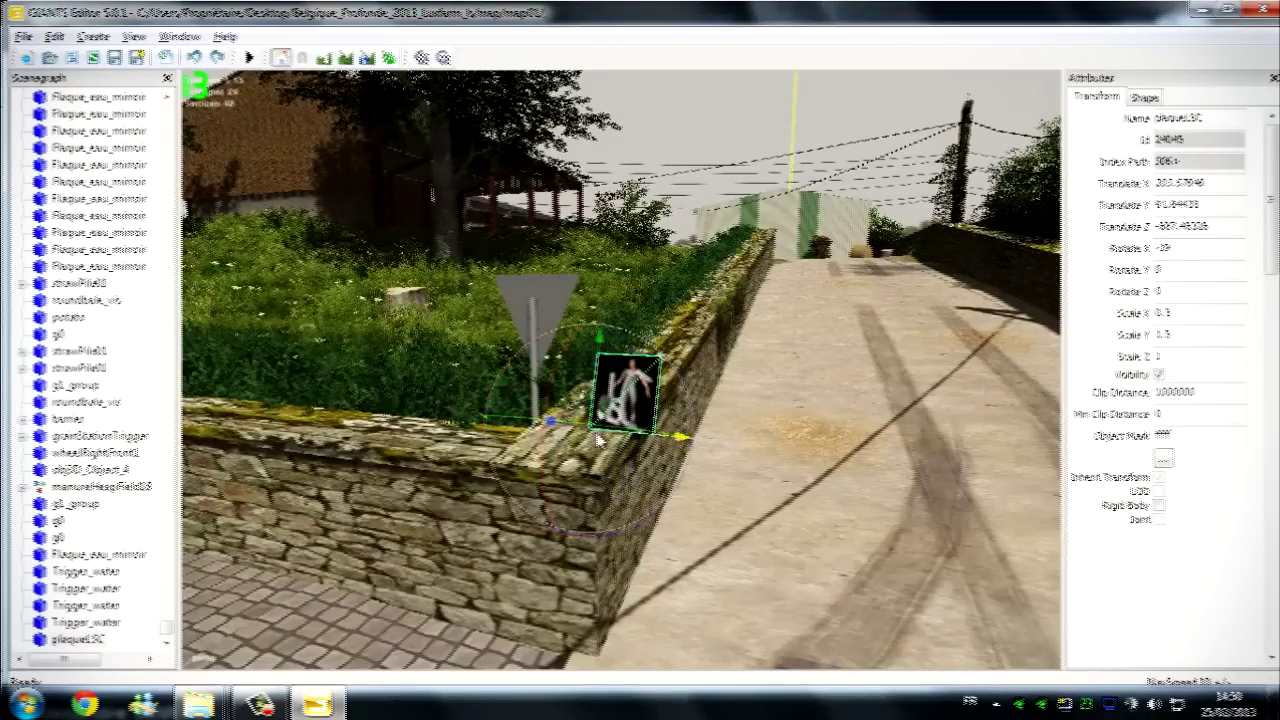
{"action": "left_click_drag", "start_coordinate": [598, 440], "coordinate": [578, 437]}
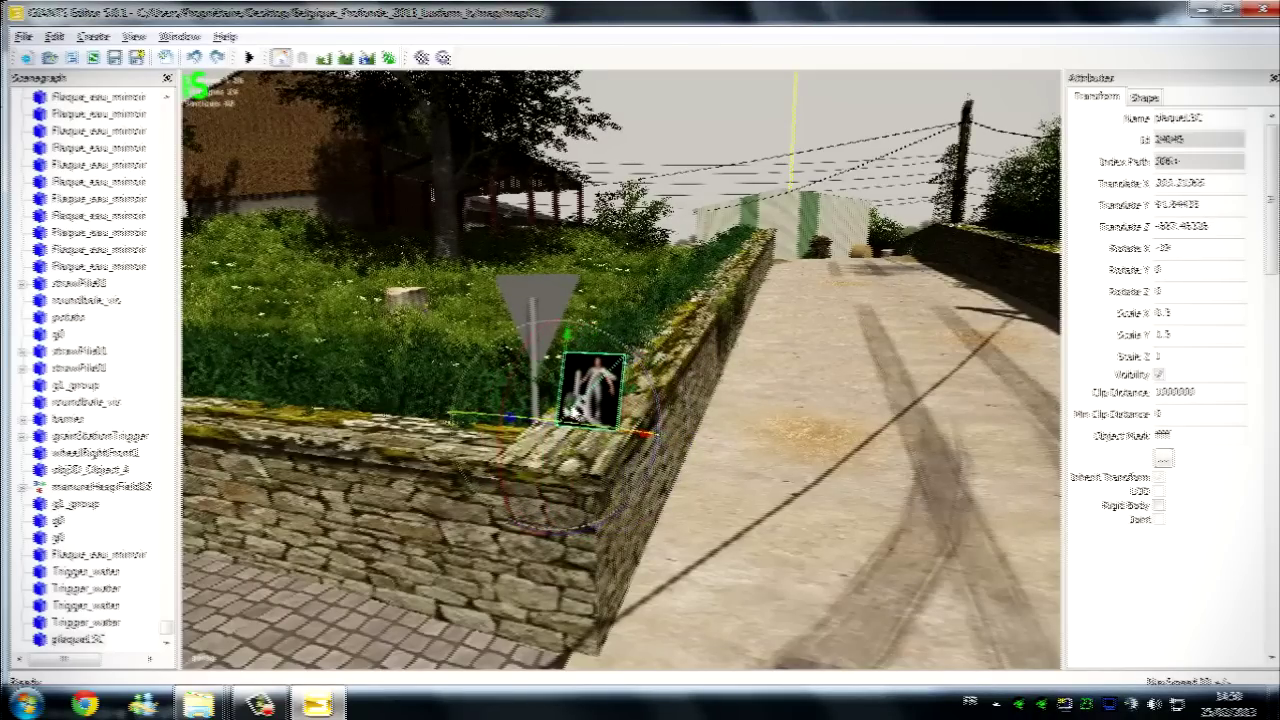
{"action": "left_click_drag", "start_coordinate": [572, 393], "coordinate": [440, 497]}
{"action": "left_click_drag", "start_coordinate": [498, 464], "coordinate": [624, 455]}
{"action": "left_click_drag", "start_coordinate": [760, 450], "coordinate": [541, 445], "text": "alt"}
{"action": "middle_click_drag", "start_coordinate": [540, 447], "coordinate": [843, 461]}
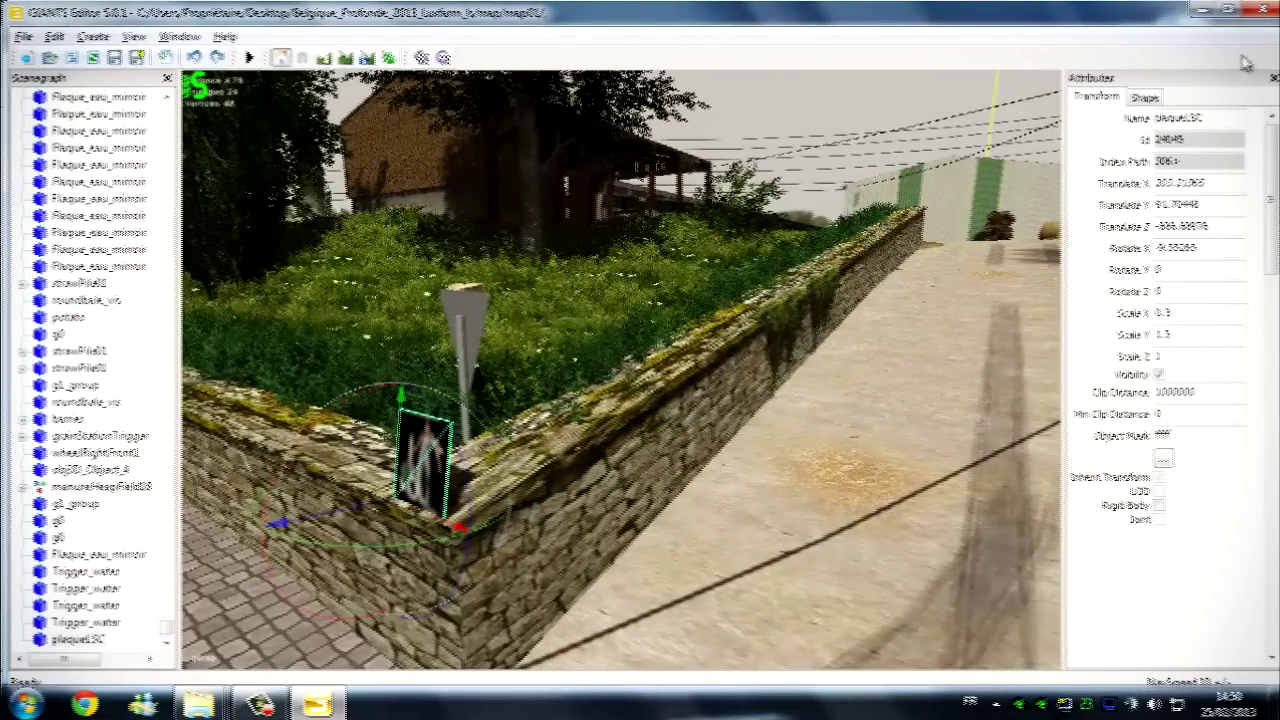
Step: Close the map editor, saving the changes, and select the saved system file in the map01 folder
{"action": "left_click", "coordinate": [1268, 11]}
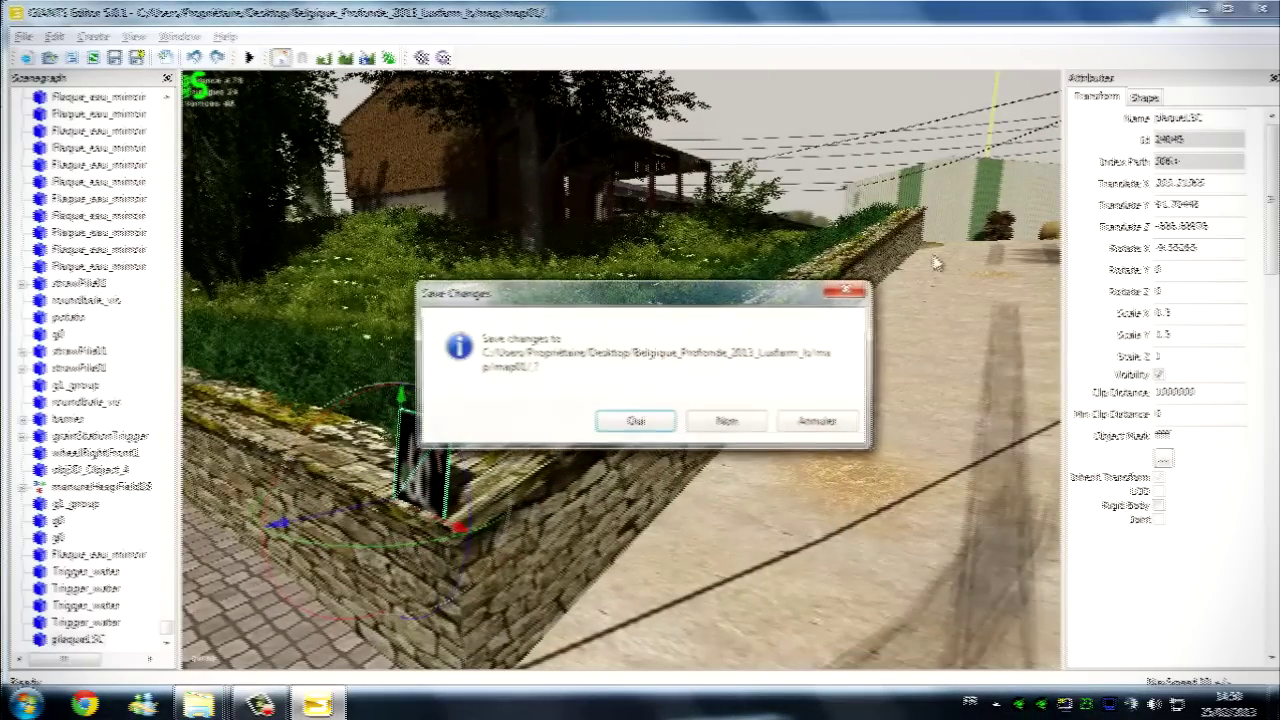
{"action": "left_click", "coordinate": [636, 422]}
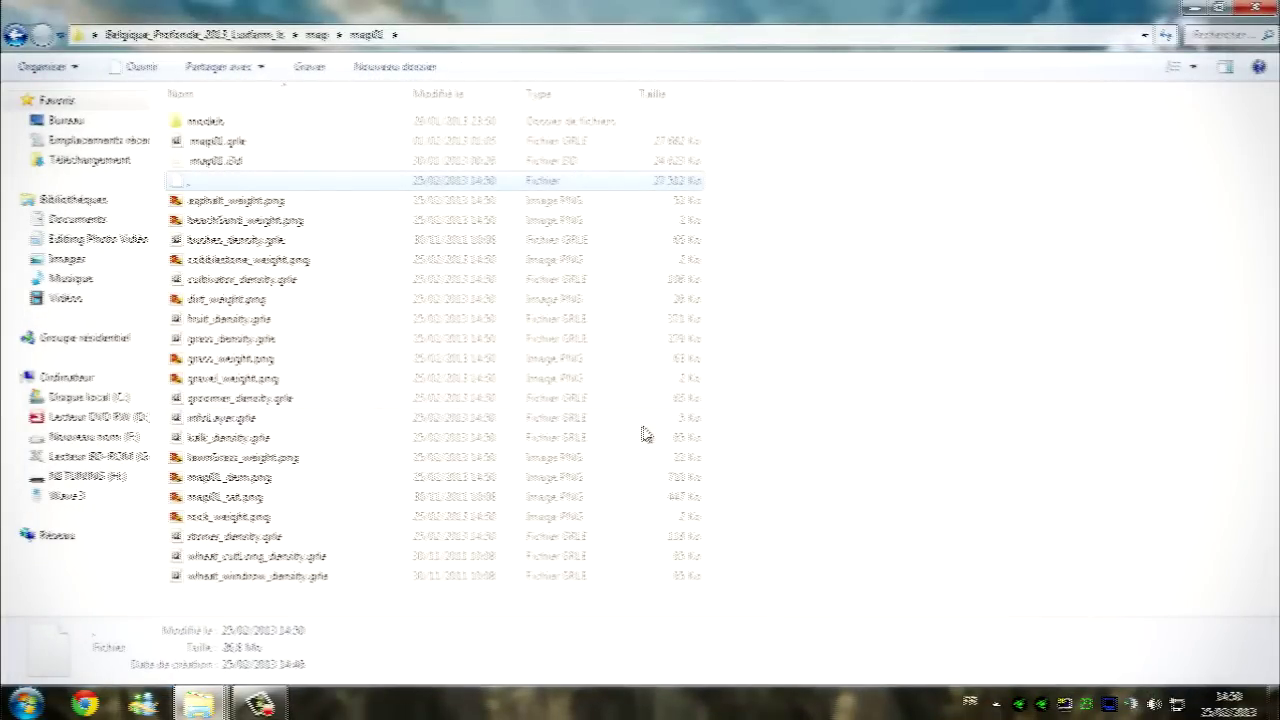
{"action": "left_click", "coordinate": [587, 165]}
{"action": "left_click", "coordinate": [583, 187]}
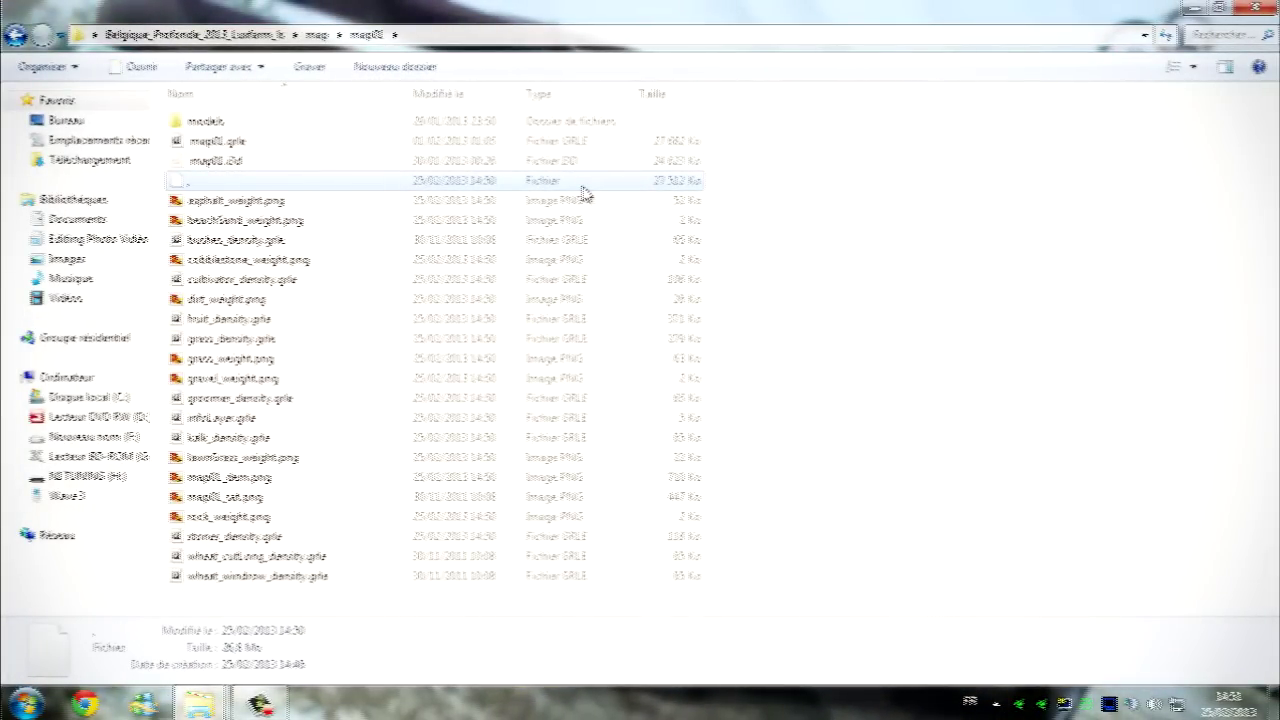
Step: Compress the entire contents of the Belgique_Profonde_2013_Luxfarm_ls folder into a ZIP archive named after that folder
{"action": "left_click", "coordinate": [15, 36]}
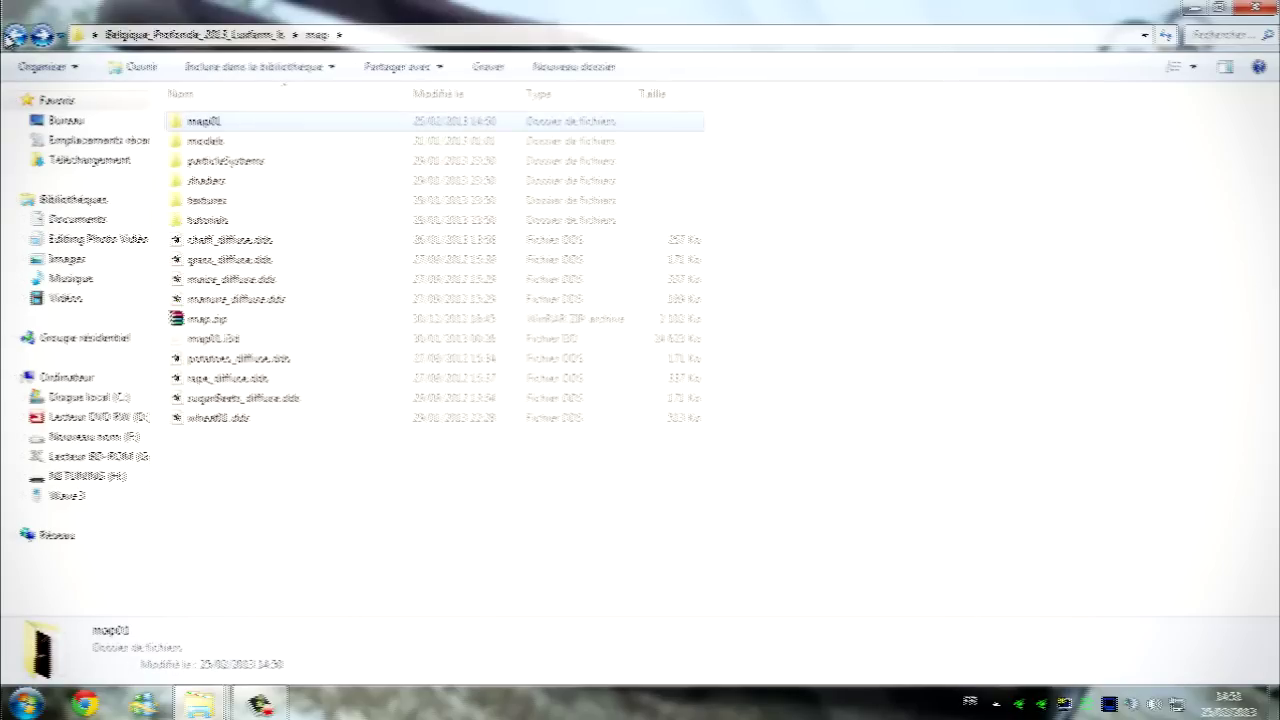
{"action": "left_click", "coordinate": [15, 36]}
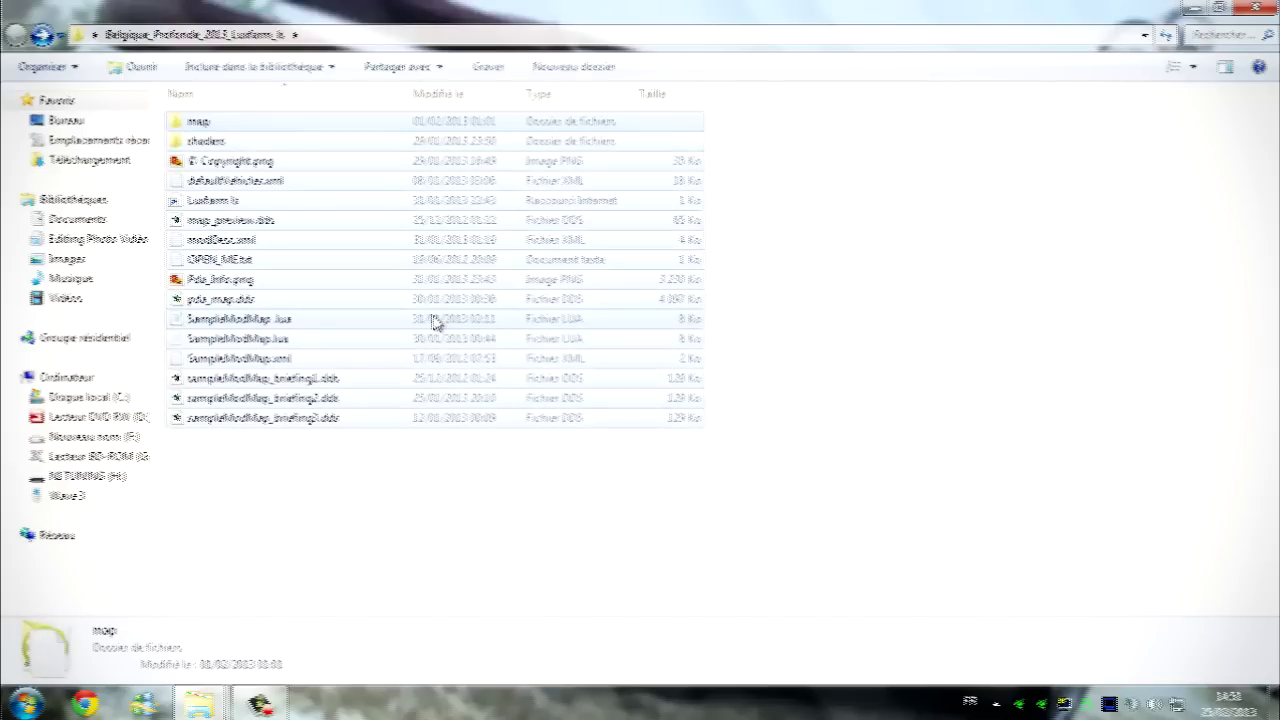
{"action": "key", "text": "ctrl+a"}
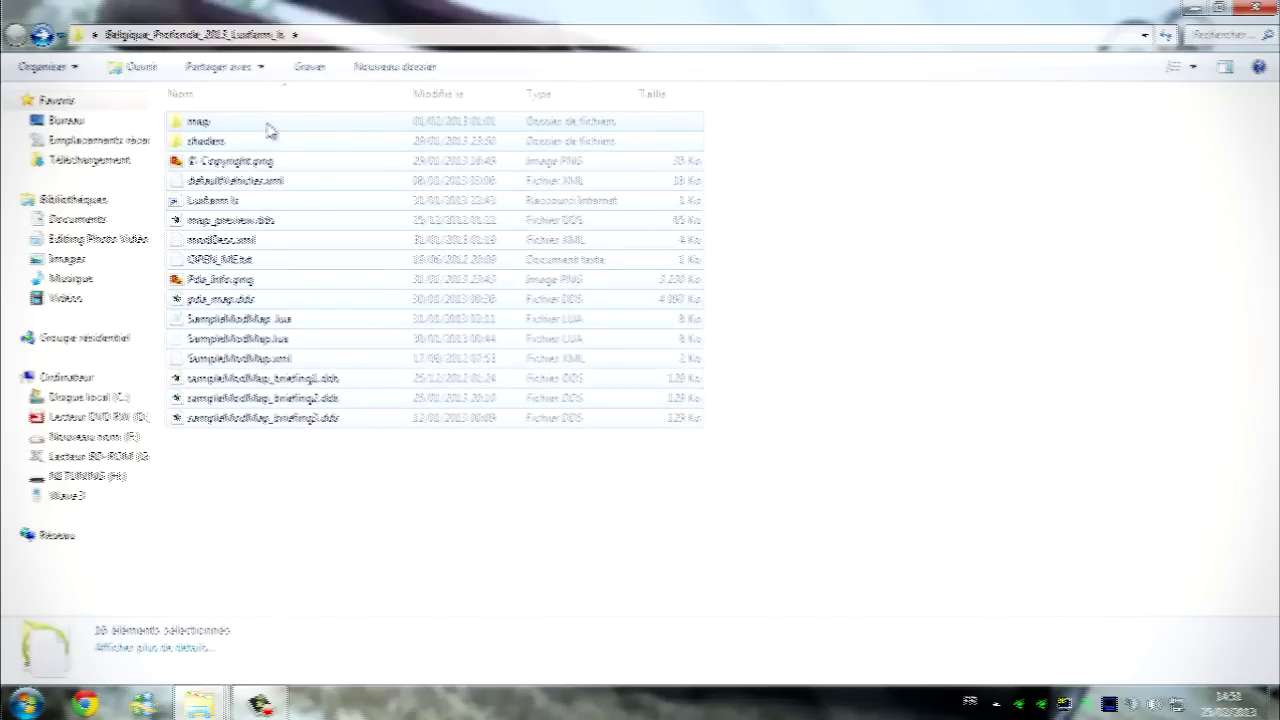
{"action": "right_click", "coordinate": [286, 236]}
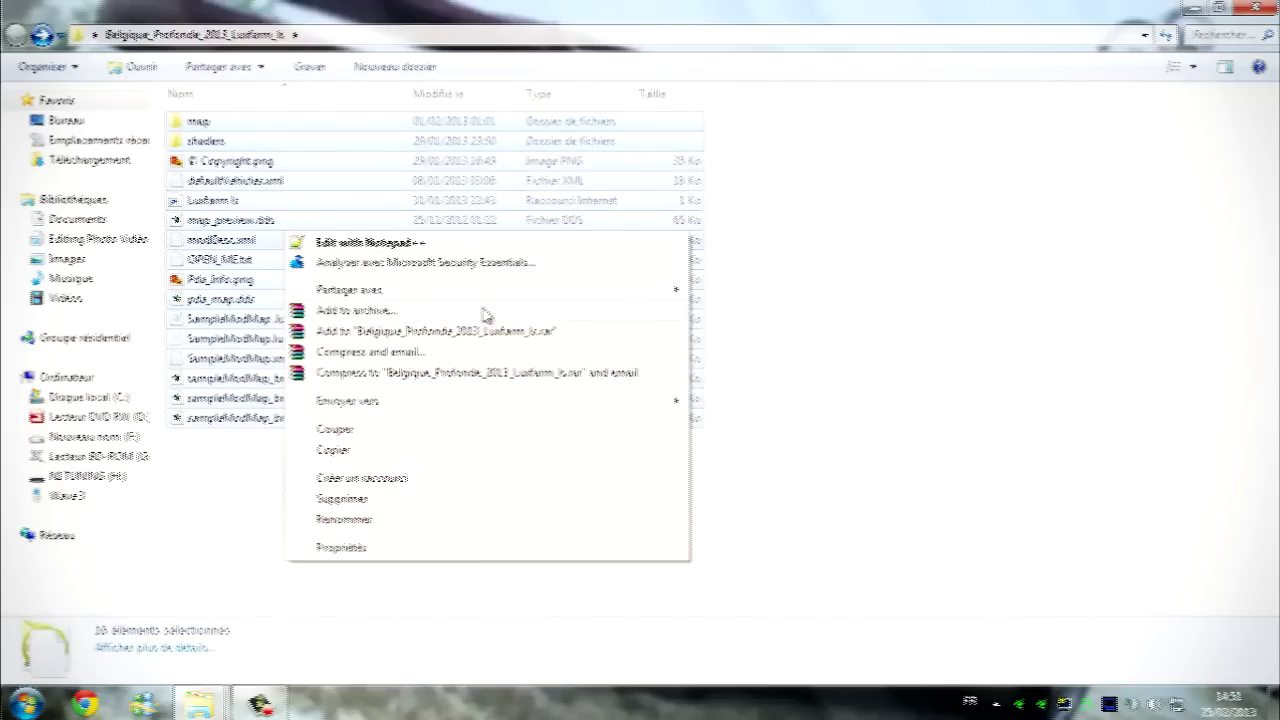
{"action": "left_click", "coordinate": [485, 311]}
{"action": "left_click", "coordinate": [508, 366]}
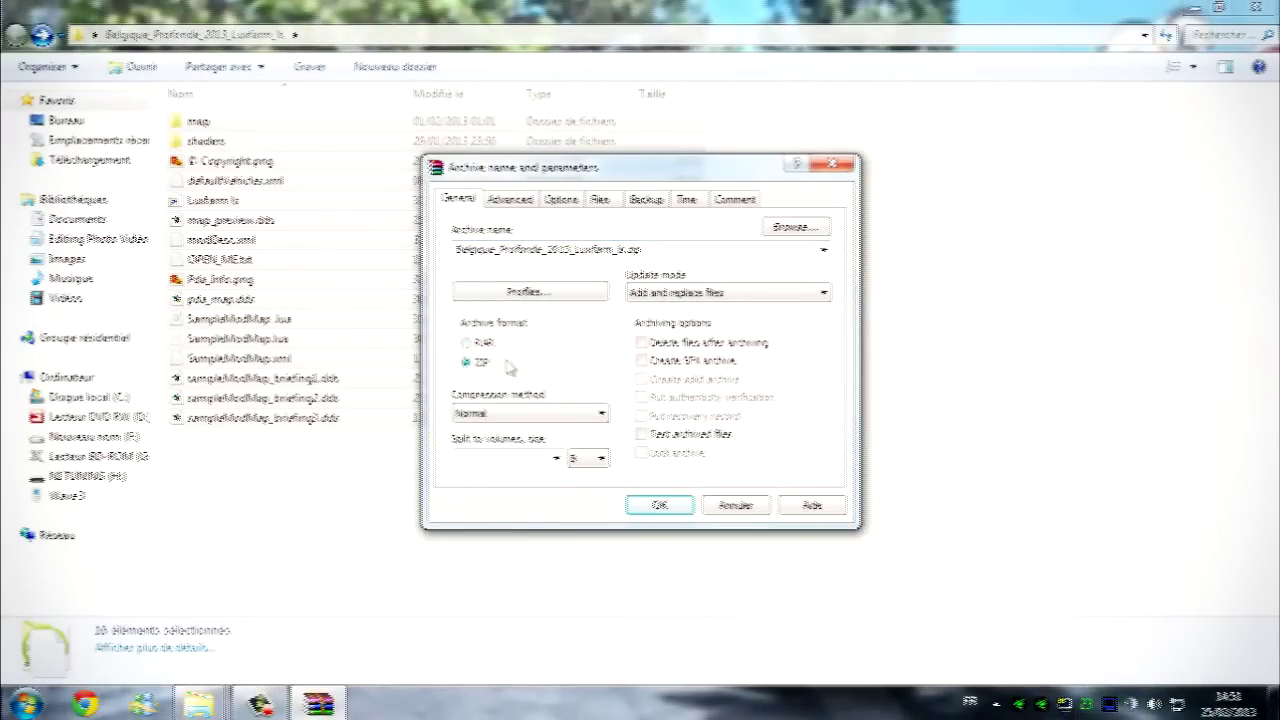
{"action": "double_click", "coordinate": [590, 250]}
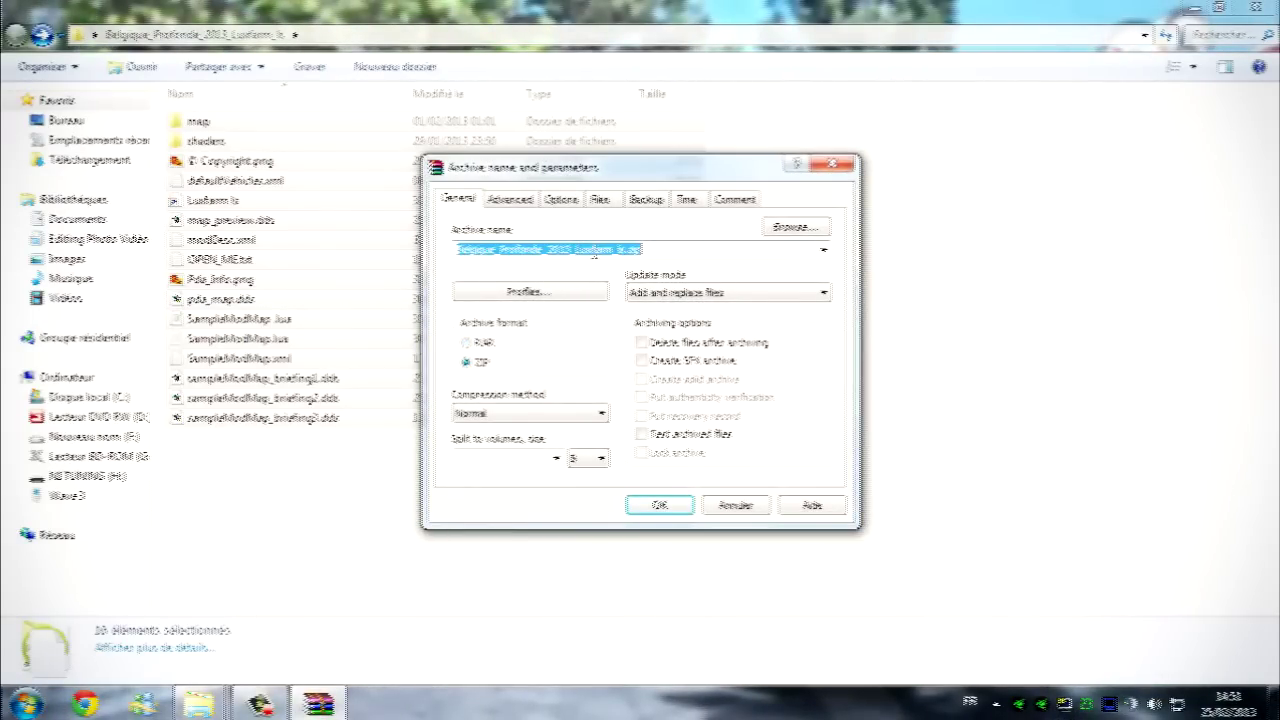
{"action": "left_click", "coordinate": [584, 250]}
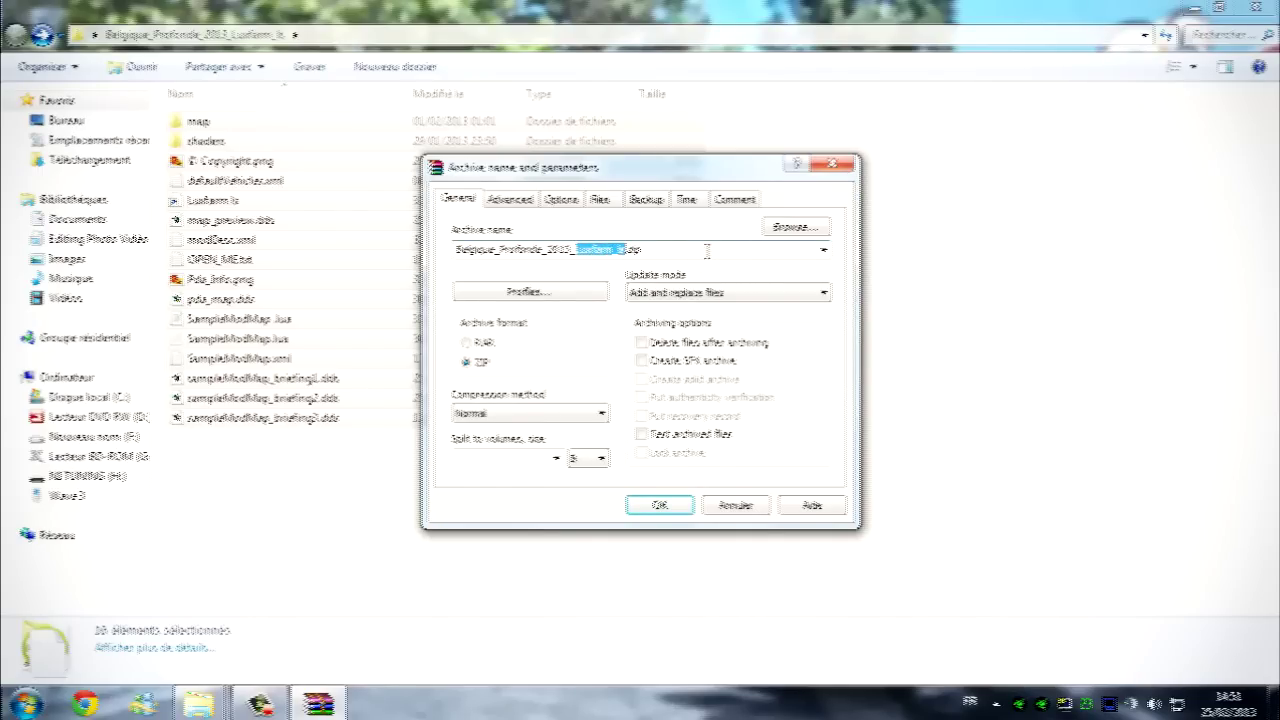
{"action": "left_click", "coordinate": [660, 505]}
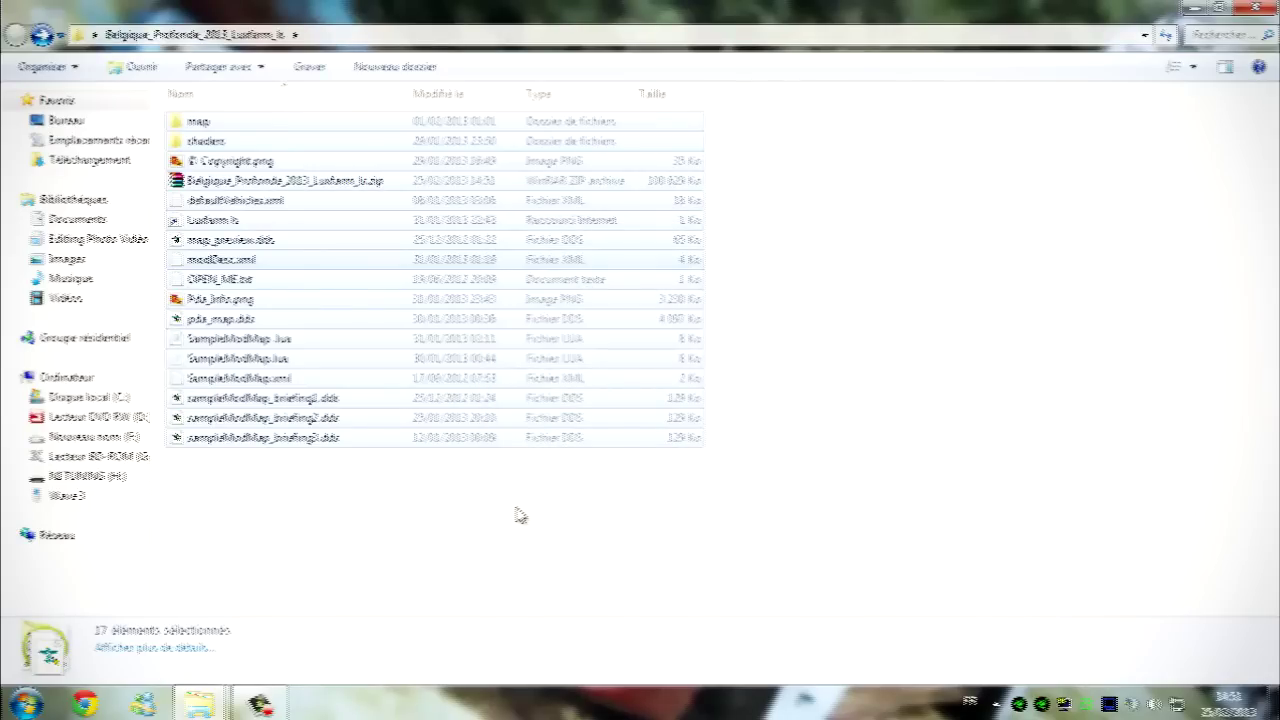
Step: Move the new map ZIP archive into the mods folder under Documents, My Games, FarmingSimulator2013
{"action": "left_click", "coordinate": [418, 183]}
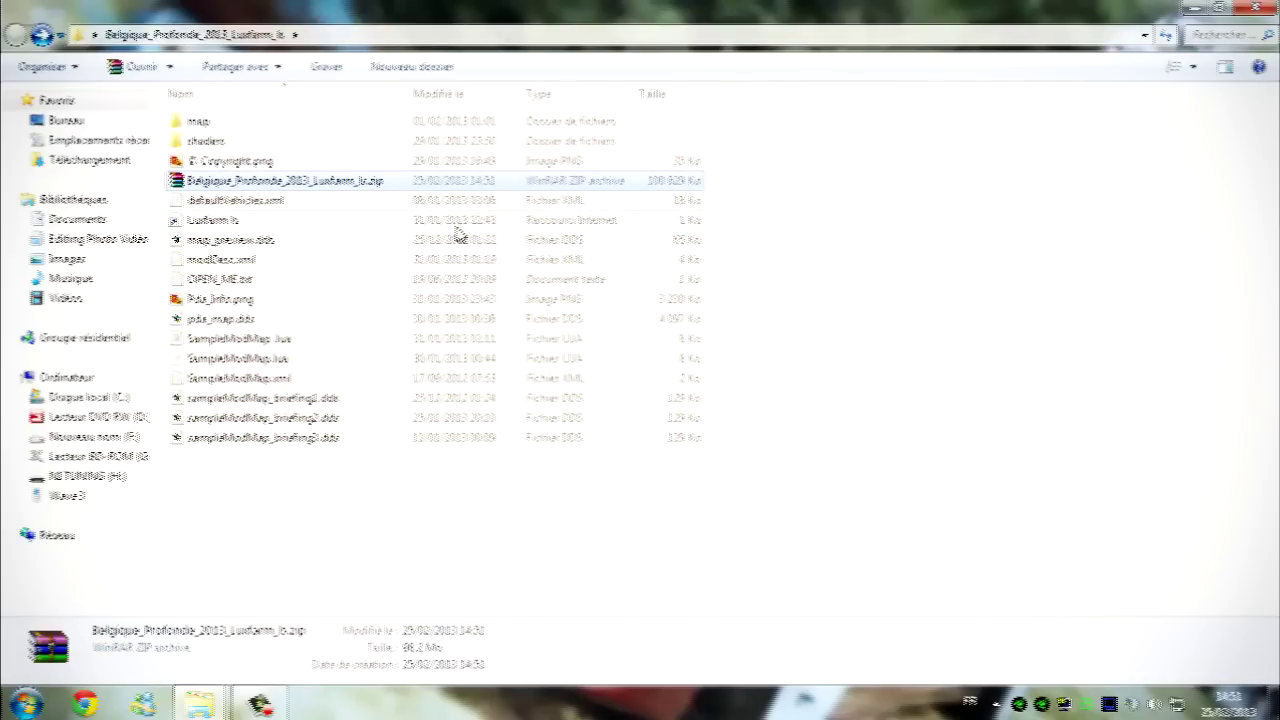
{"action": "mouse_move", "coordinate": [199, 703]}
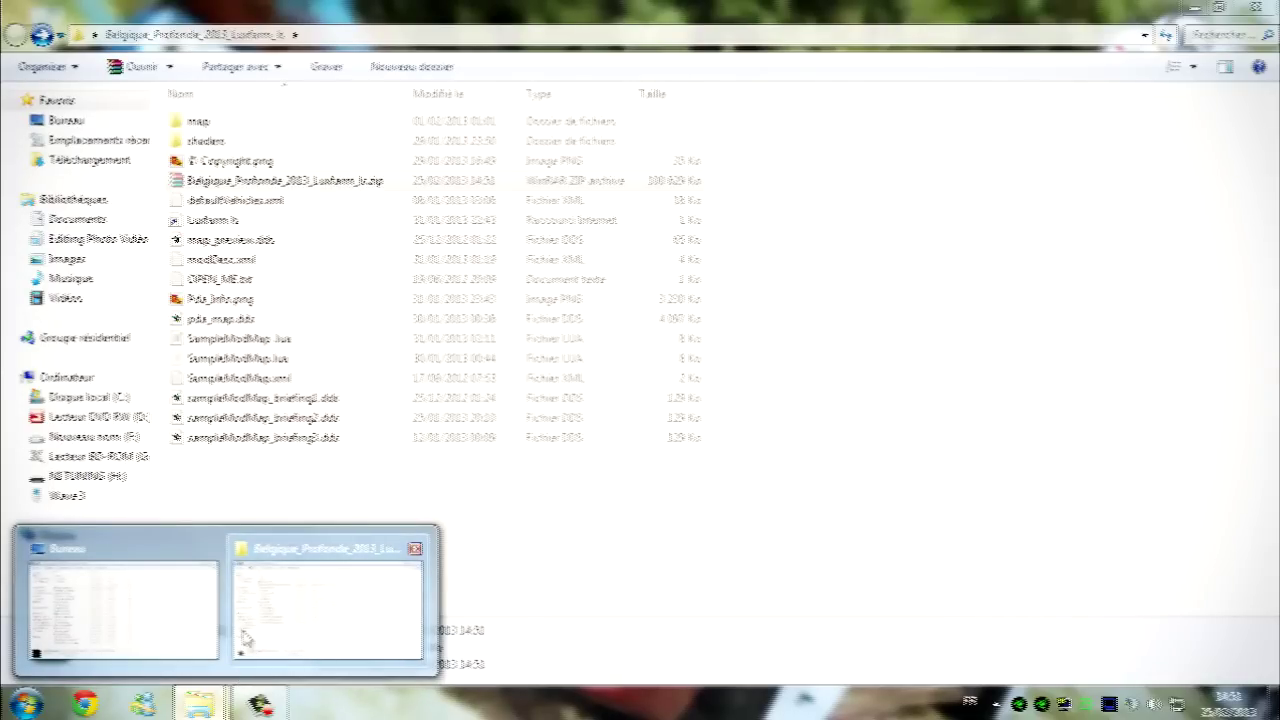
{"action": "left_click", "coordinate": [163, 551]}
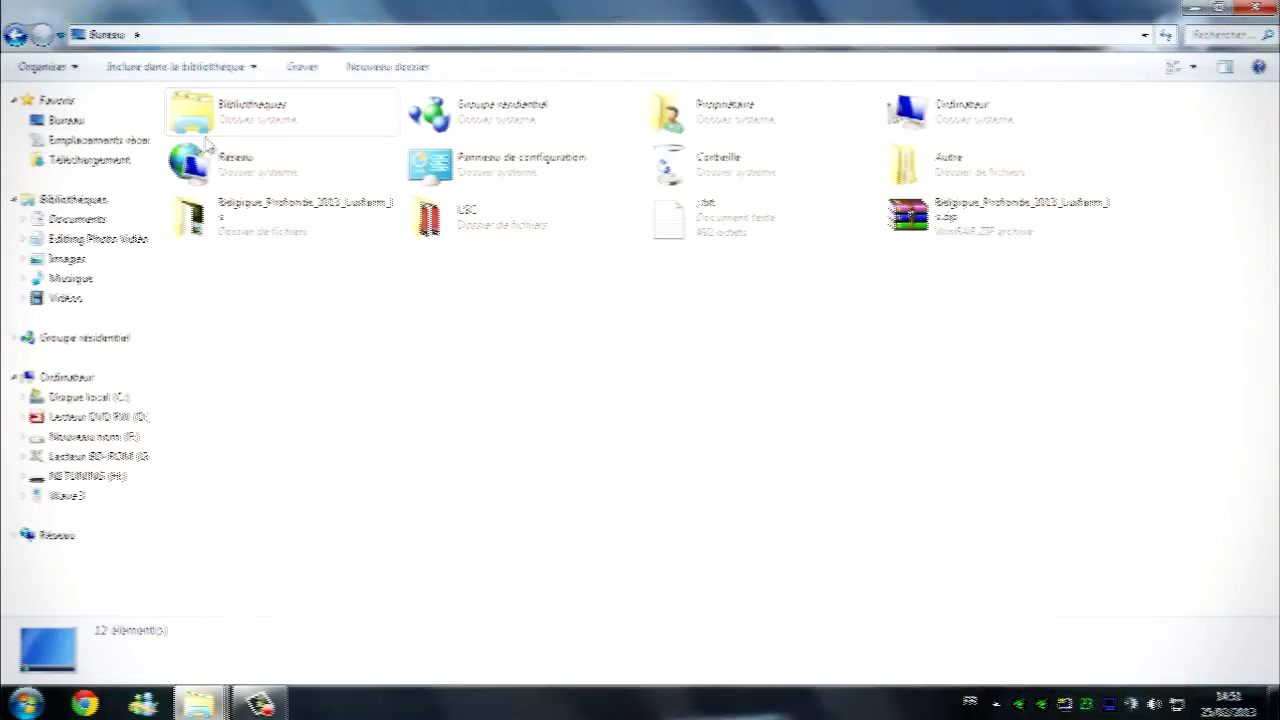
{"action": "left_click", "coordinate": [78, 219]}
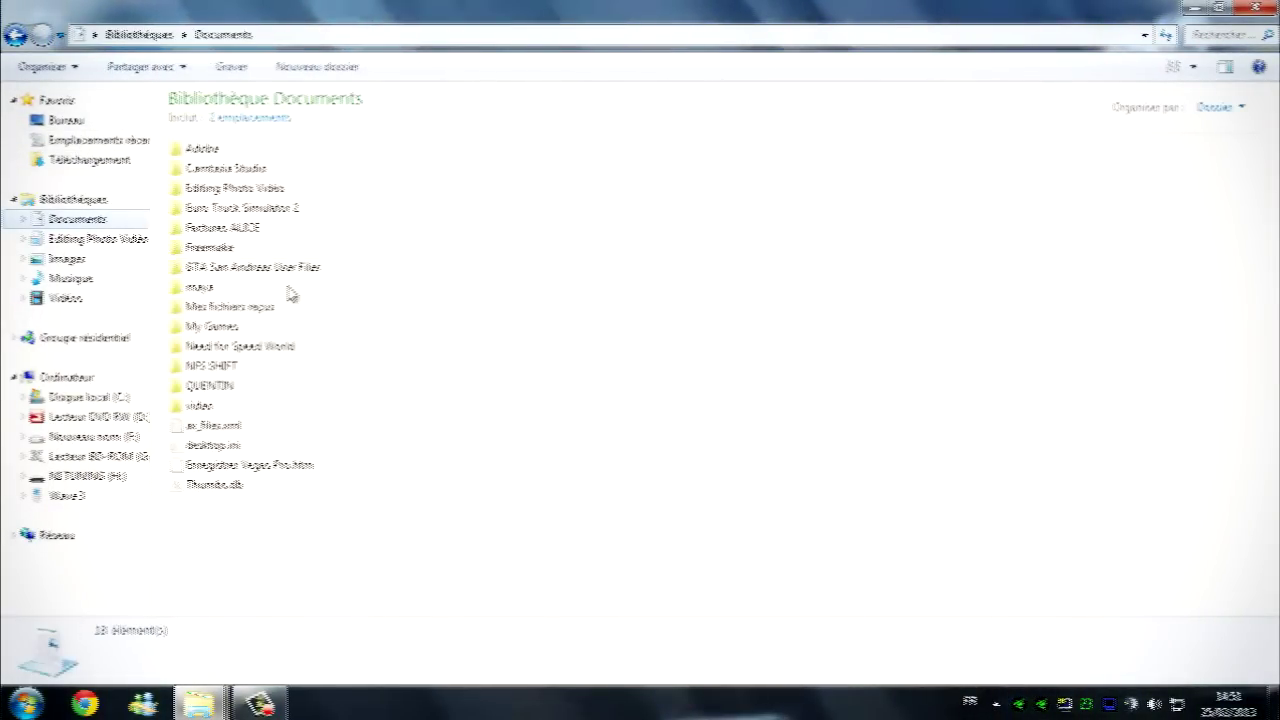
{"action": "double_click", "coordinate": [210, 327]}
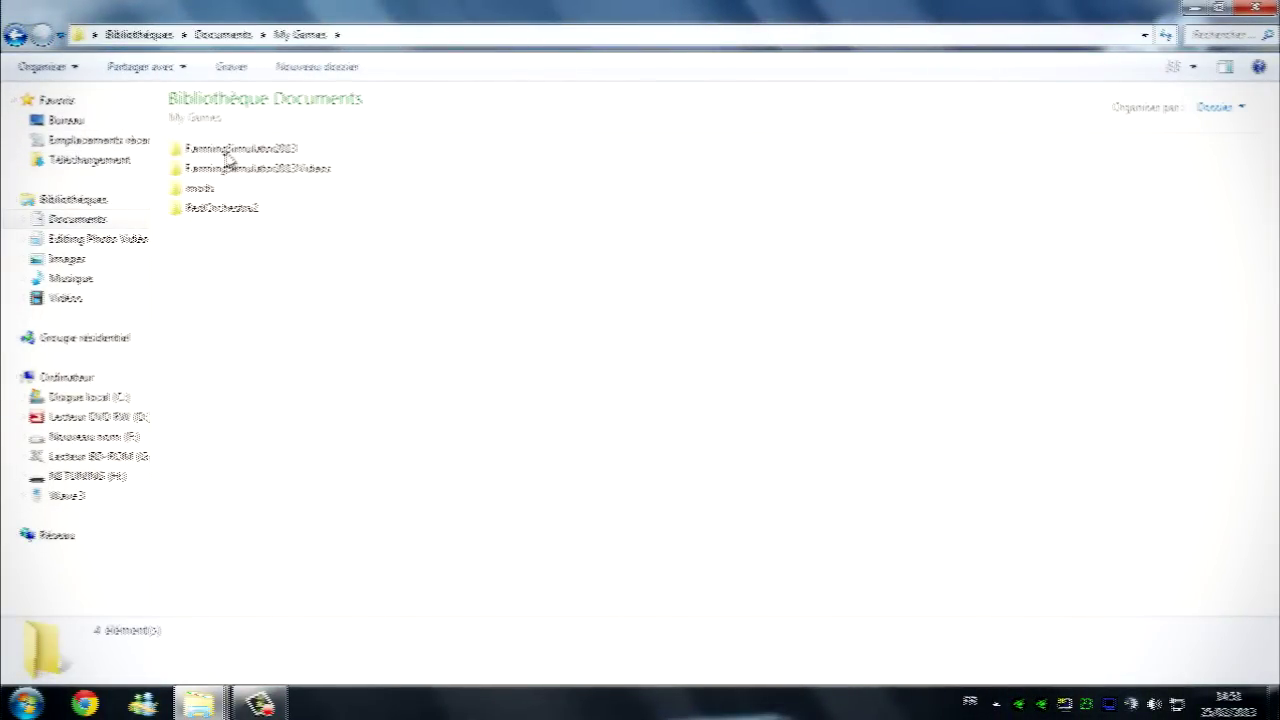
{"action": "double_click", "coordinate": [229, 150]}
{"action": "double_click", "coordinate": [204, 150]}
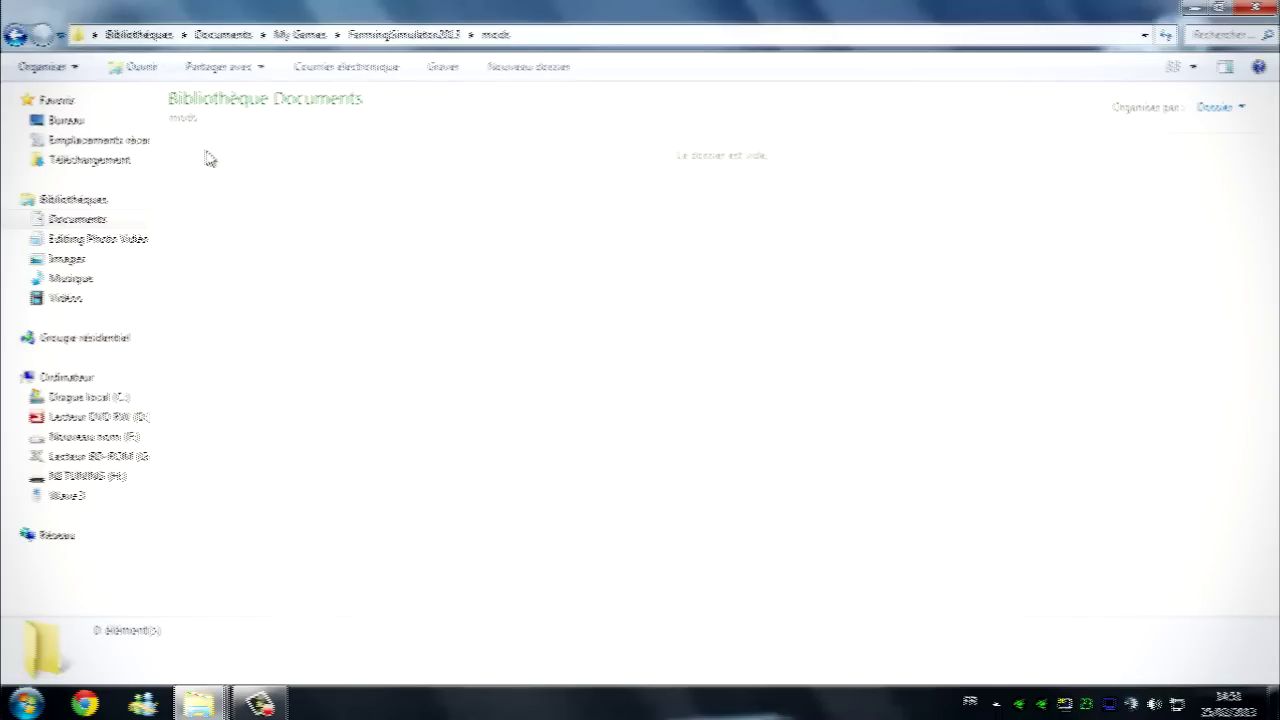
{"action": "key", "text": "ctrl+v"}
{"action": "left_click", "coordinate": [568, 338]}
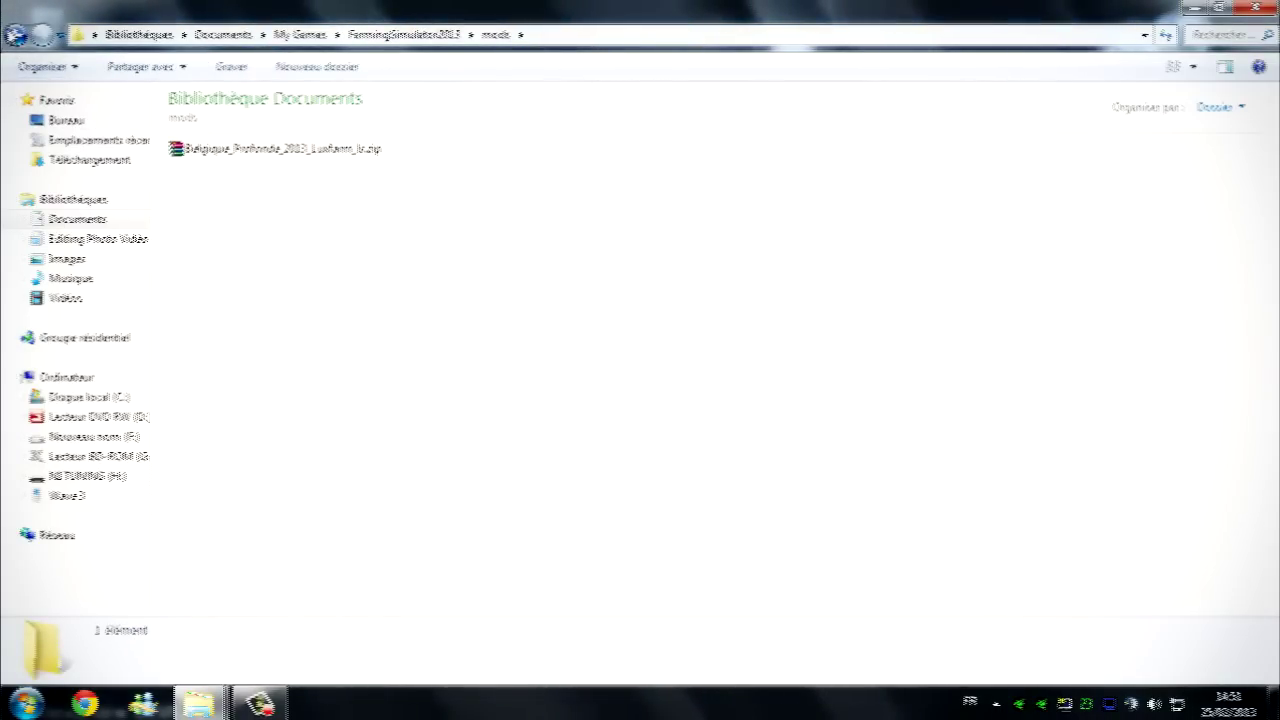
Step: Return to the FarmingSimulator2013 folder and open log.txt
{"action": "left_click", "coordinate": [15, 35]}
{"action": "left_click", "coordinate": [688, 377]}
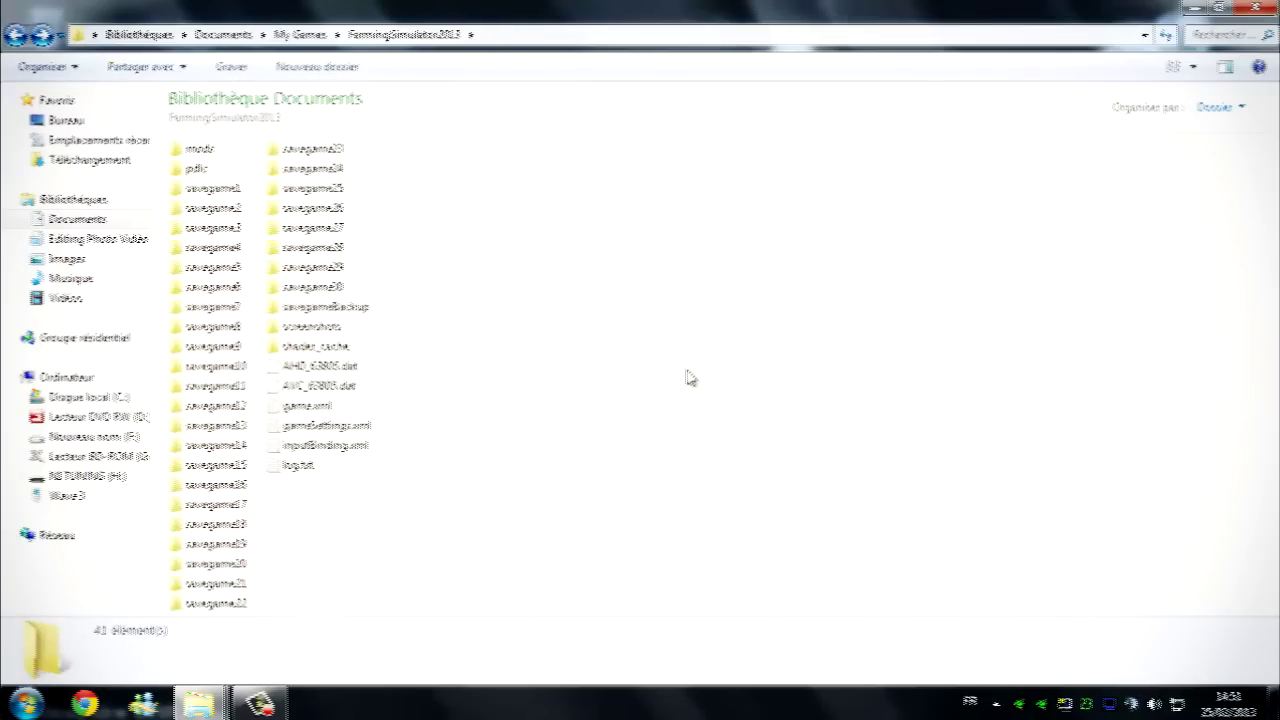
{"action": "double_click", "coordinate": [298, 466]}
{"action": "left_click", "coordinate": [748, 123]}
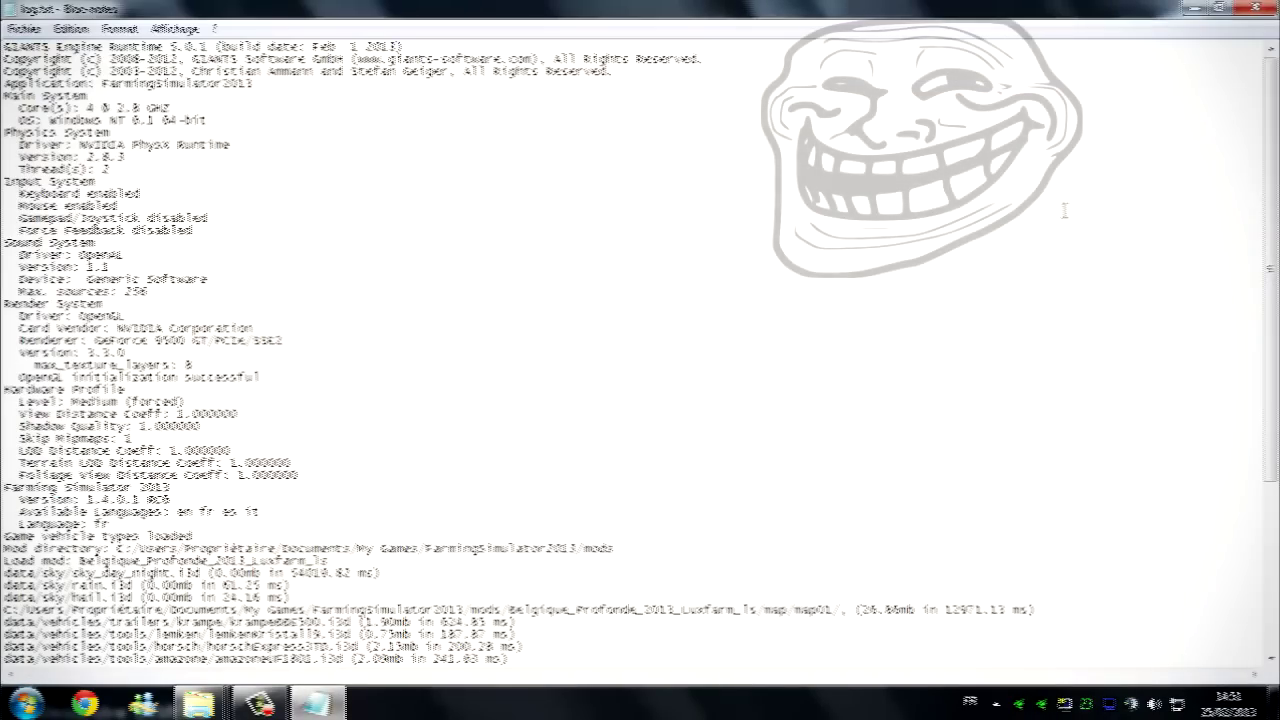
Step: Examine the log line that loads the map file from map/map01, including its path, size and loading time, and close the log
{"action": "scroll", "coordinate": [1064, 210], "scroll_direction": "down", "scroll_amount": 3}
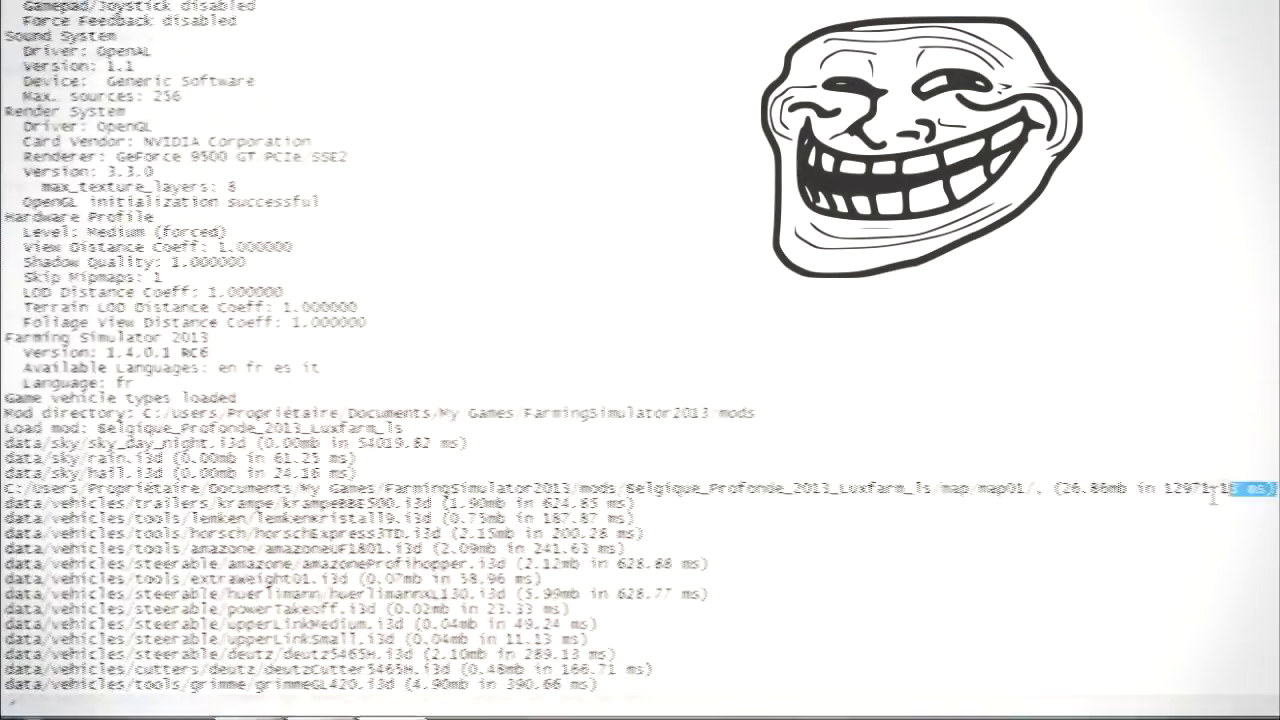
{"action": "left_click_drag", "start_coordinate": [1081, 505], "coordinate": [33, 490]}
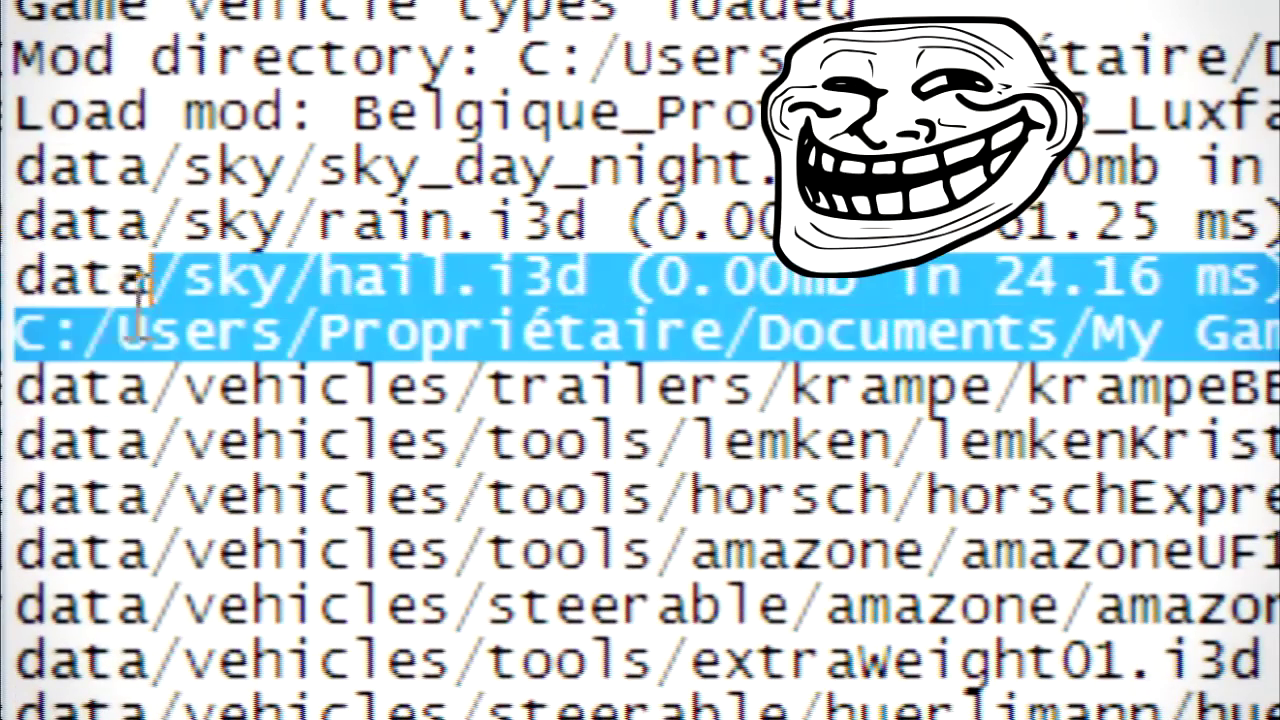
{"action": "left_click_drag", "start_coordinate": [140, 315], "coordinate": [16, 340]}
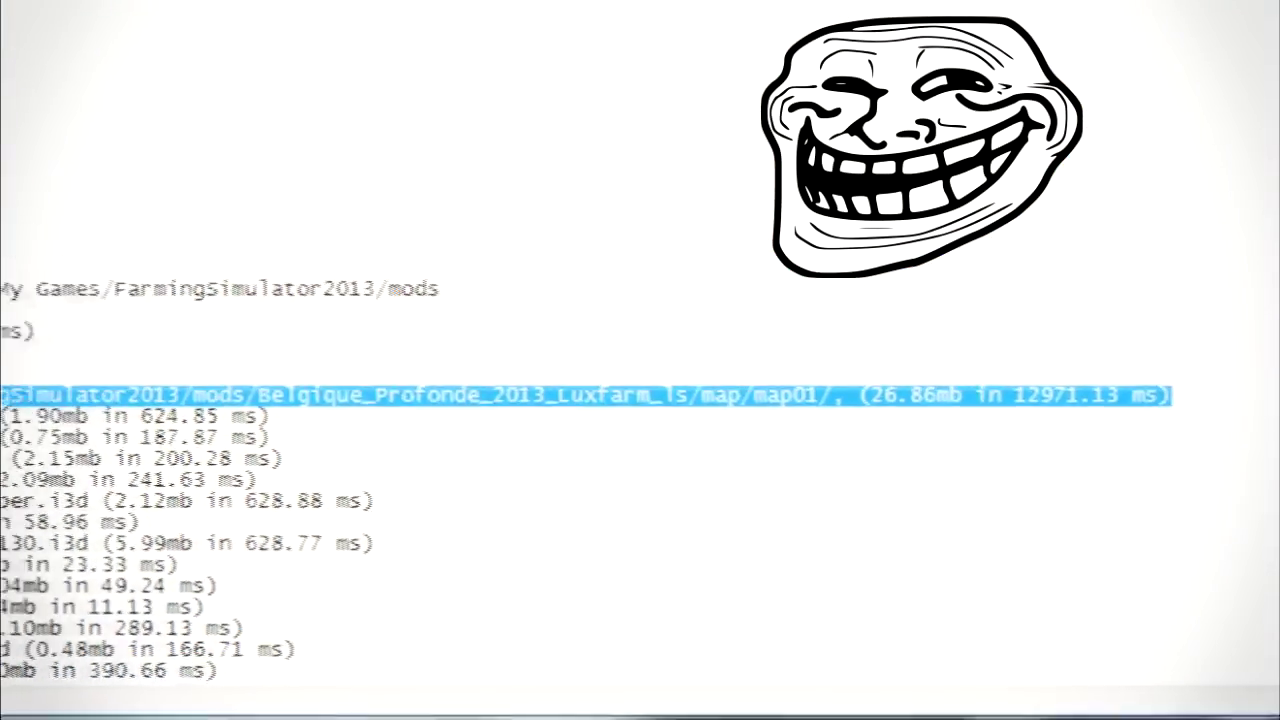
{"action": "left_click_drag", "start_coordinate": [244, 498], "coordinate": [440, 498]}
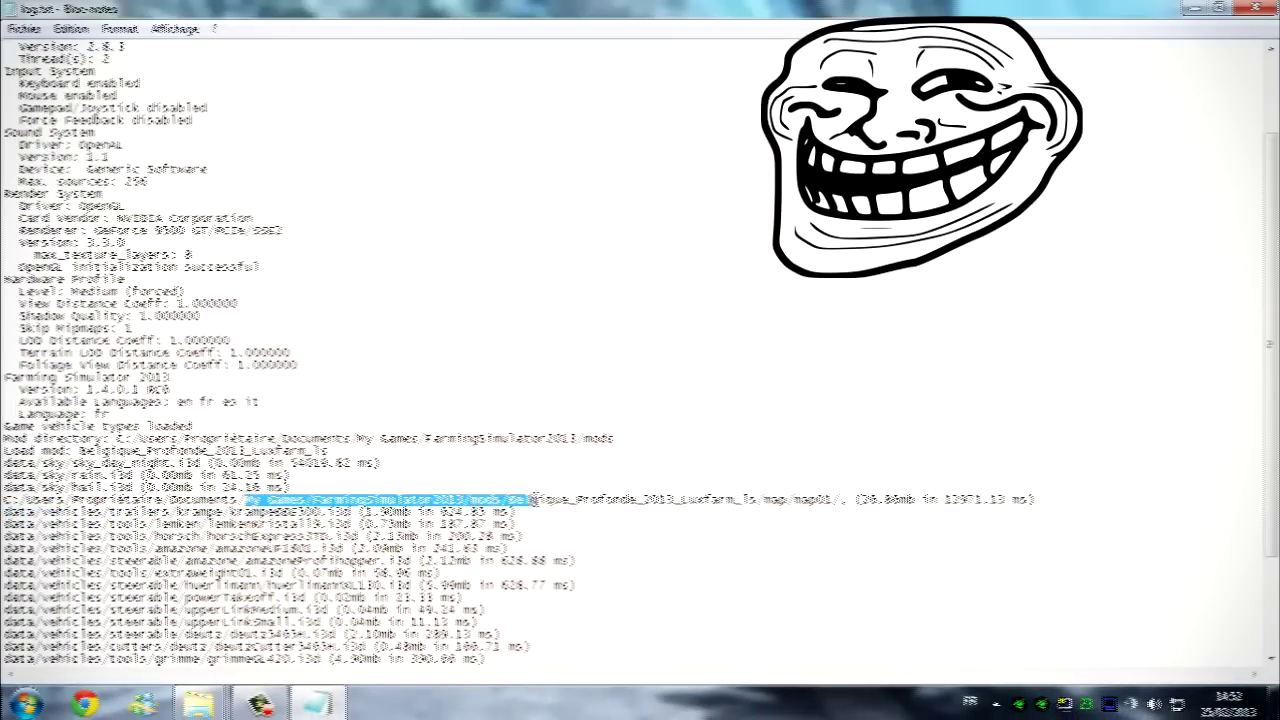
{"action": "left_click", "coordinate": [774, 500]}
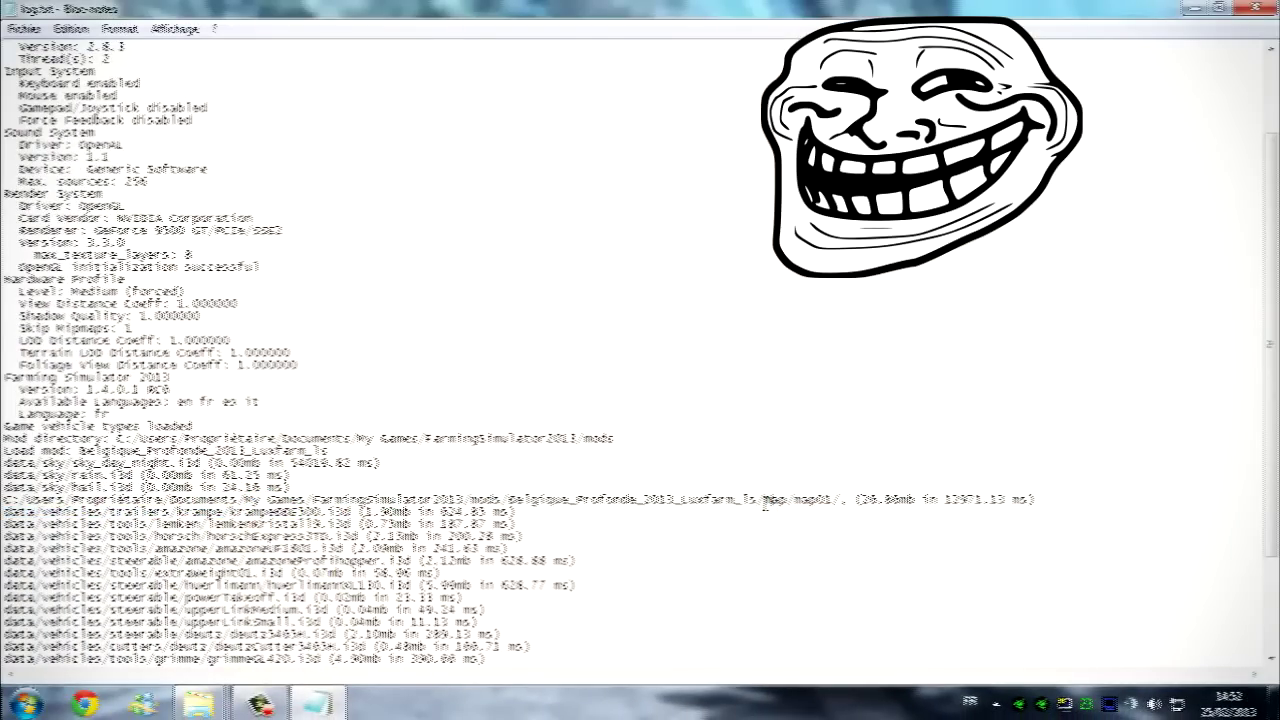
{"action": "left_click_drag", "start_coordinate": [763, 502], "coordinate": [840, 503]}
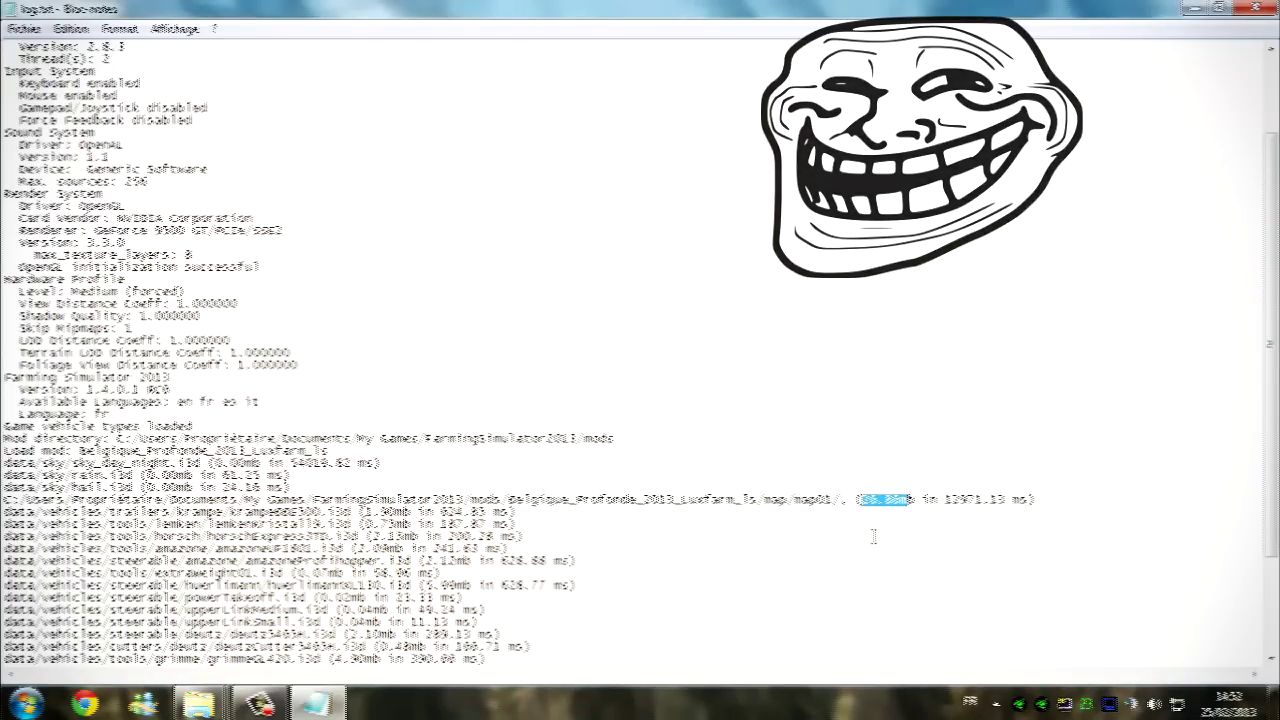
{"action": "left_click", "coordinate": [864, 509]}
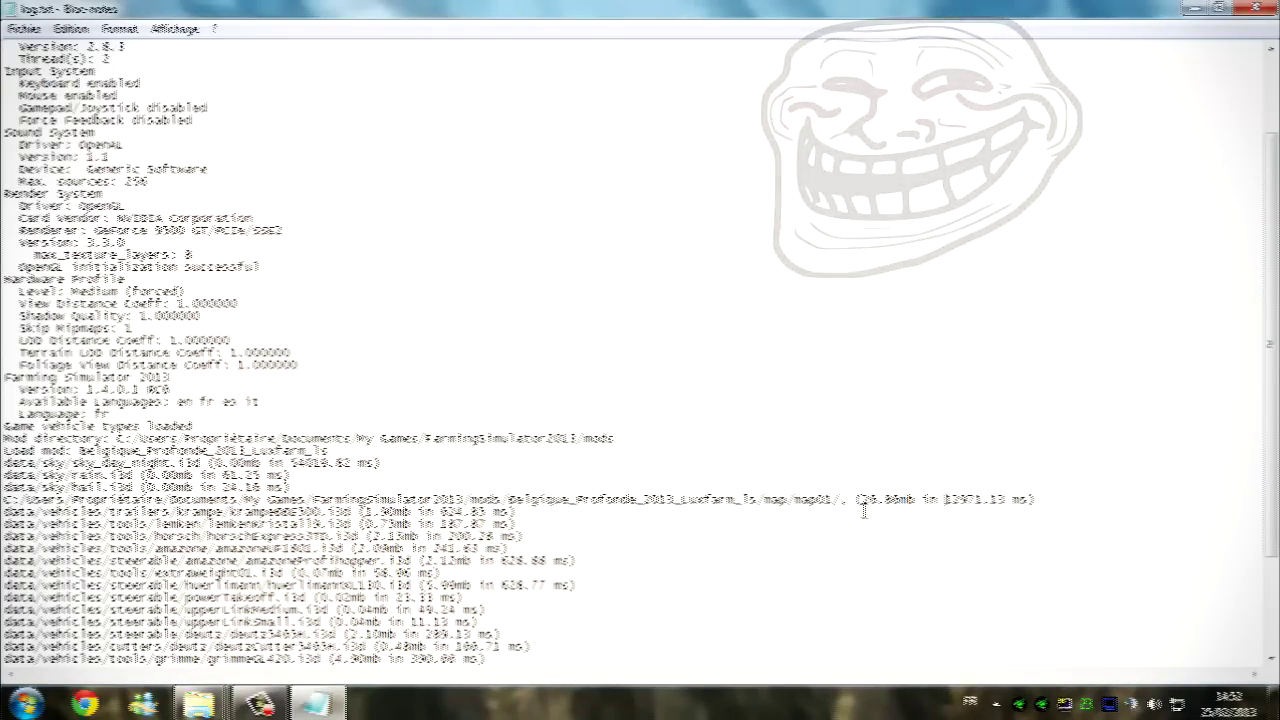
{"action": "left_click", "coordinate": [1259, 12]}
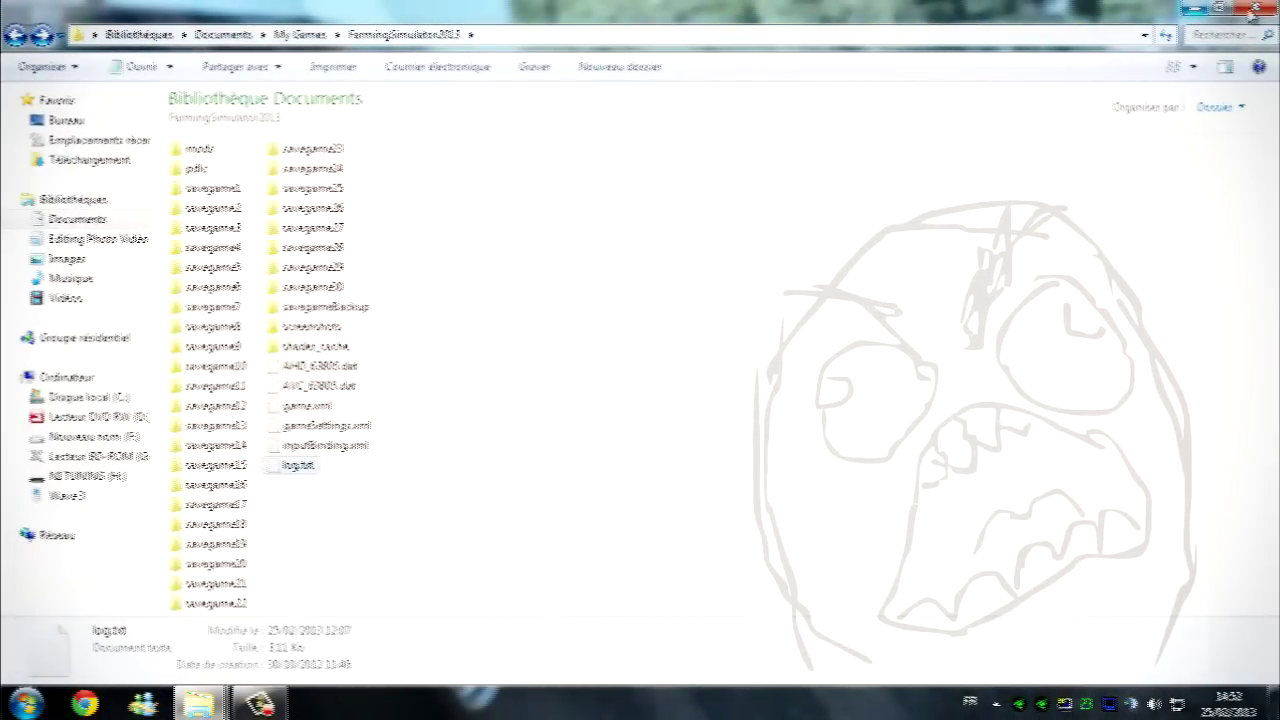